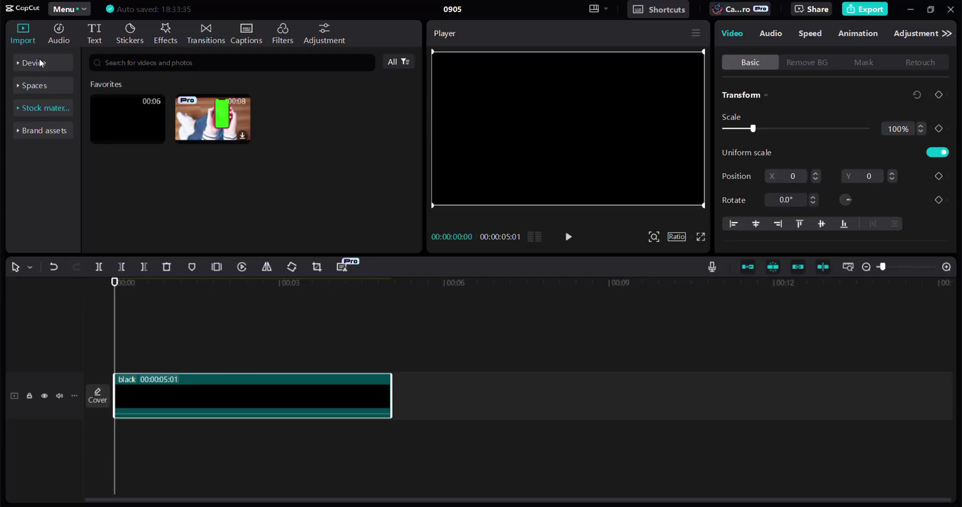
Place the flower PNG on a track above the black clip at the start and scale it down to 91%.
drag(126, 143, 113, 353)
mouse_move(645, 206)
mouse_down()
mouse_move(601, 157)
mouse_move(646, 206)
mouse_move(637, 198)
mouse_up()
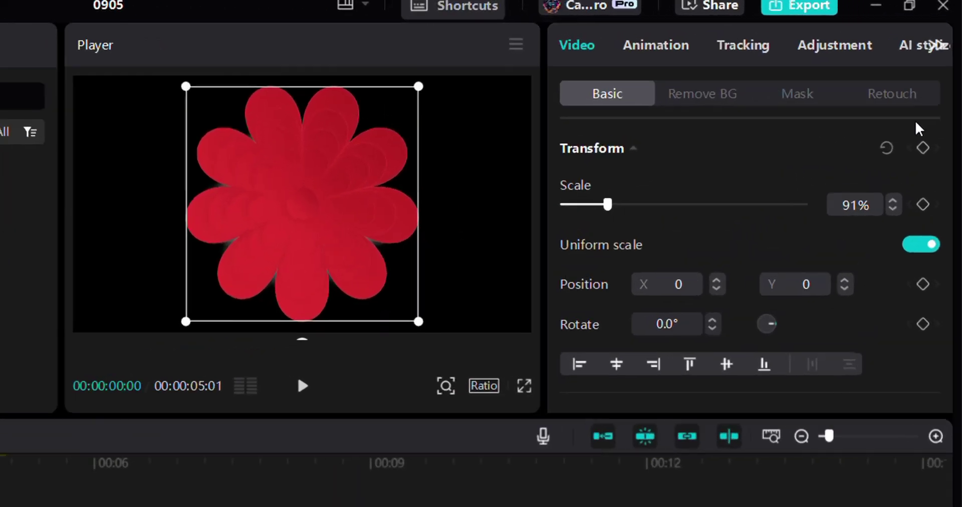
Keyframe the flower's scale at the start, at 48% on 00:00:02:04 and at 84% on 00:00:04:09.
click(924, 143)
click(925, 143)
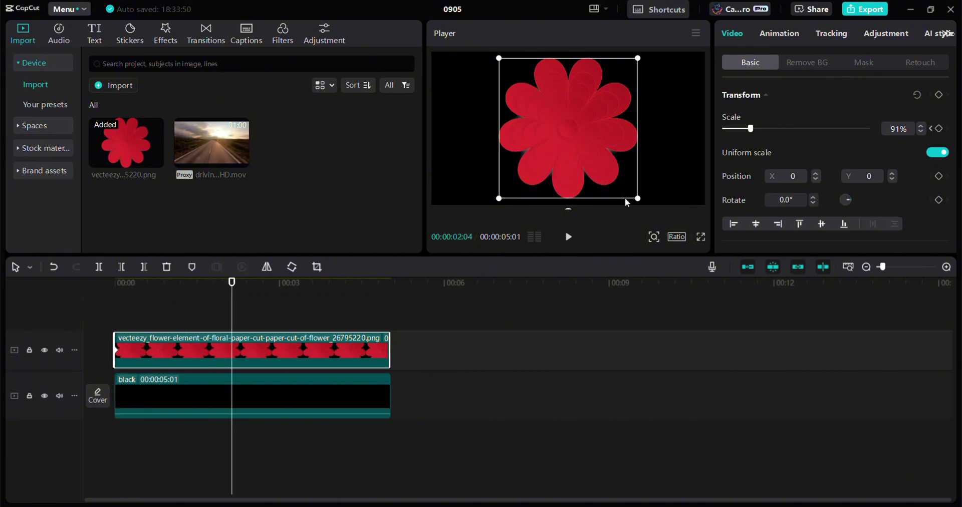
drag(640, 200, 611, 145)
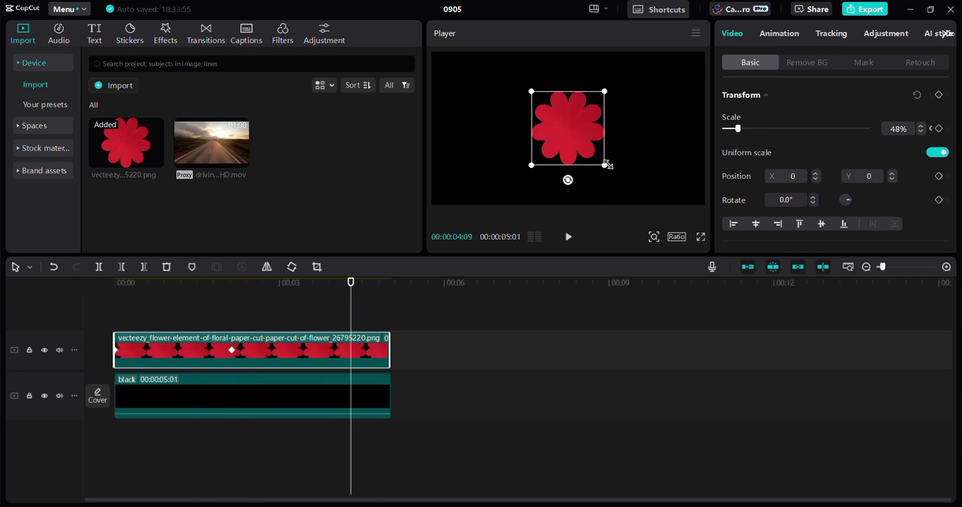
drag(604, 164, 651, 193)
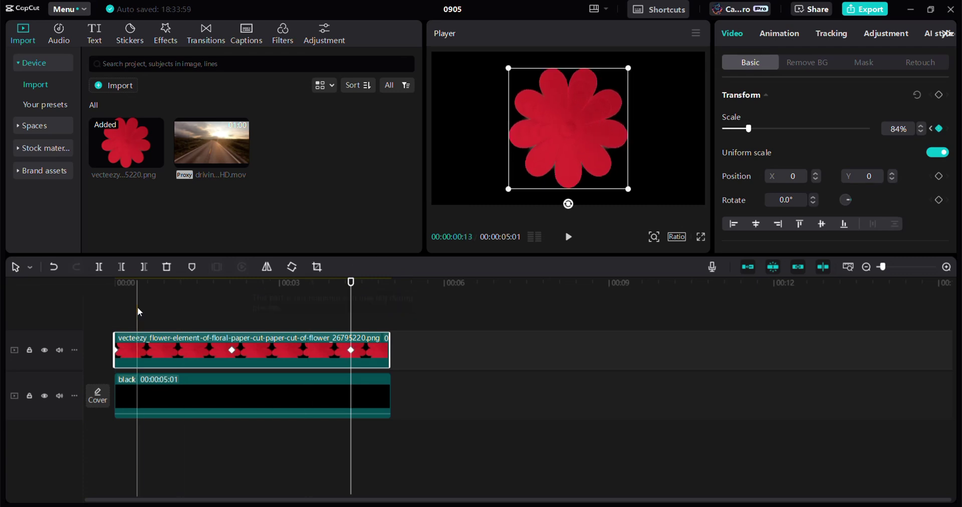
Play back the flower's scale animation from near the beginning of the timeline.
click(124, 309)
key(space)
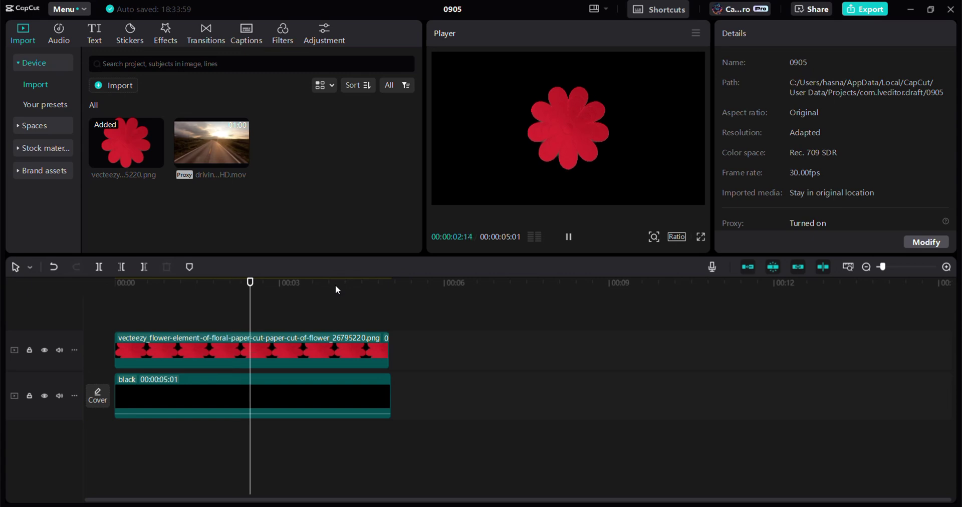
key(space)
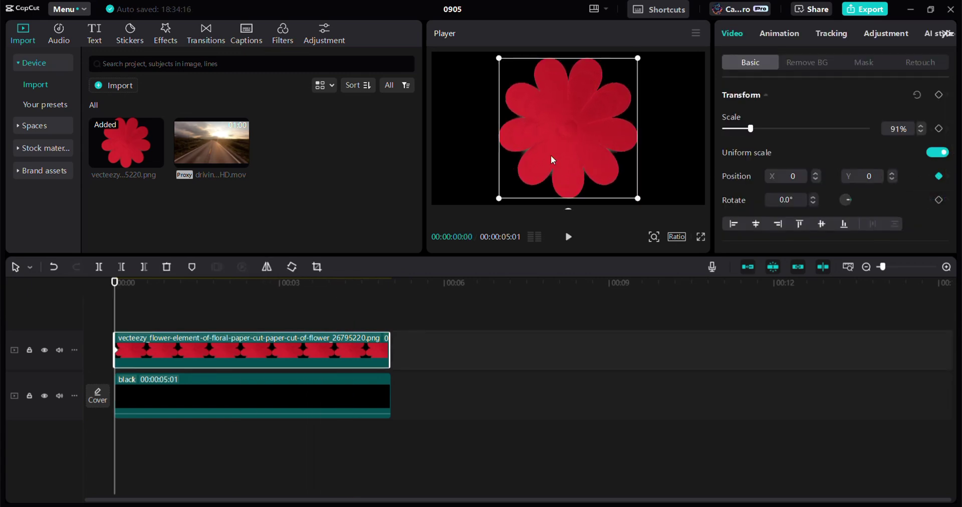
Animate the flower's position from X -2673, Y -95 at the start to X 2268, Y -95 at 00:00:01:29, and preview it.
drag(552, 155, 328, 185)
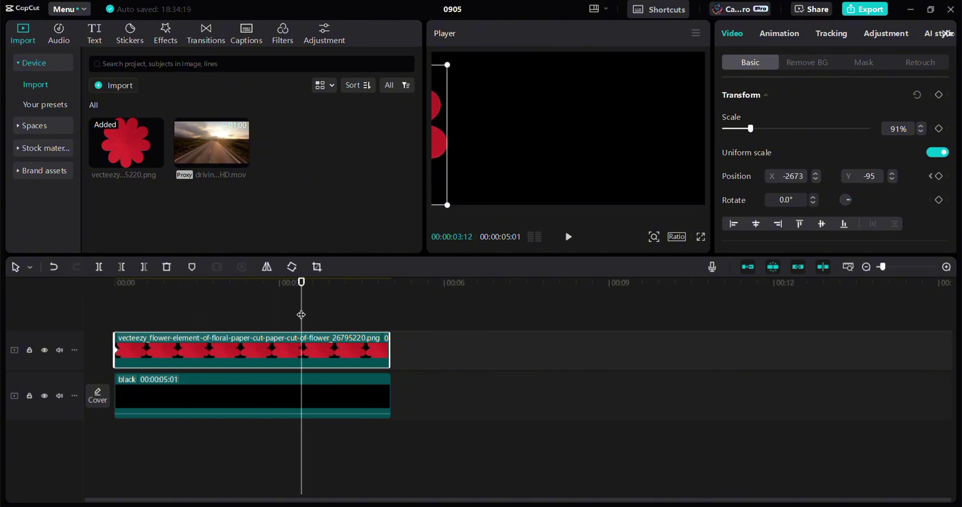
click(222, 321)
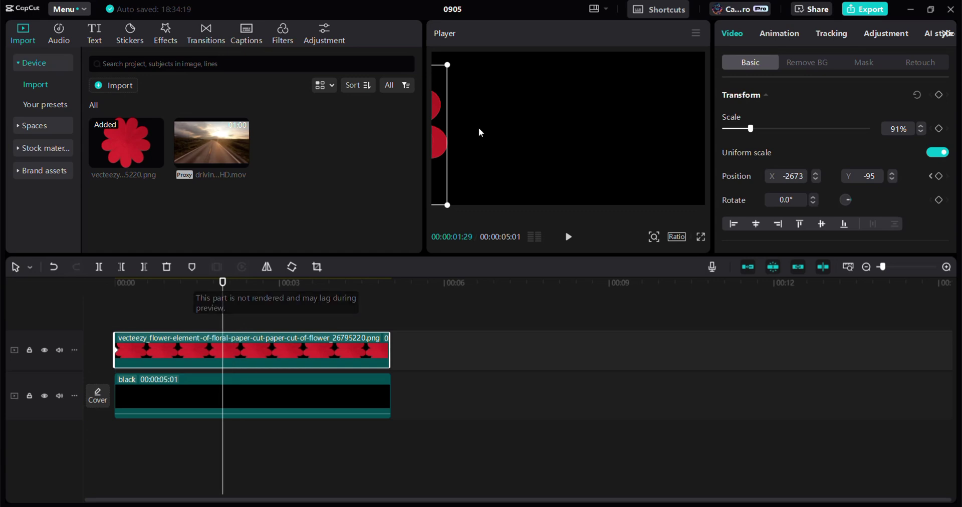
drag(441, 141, 786, 138)
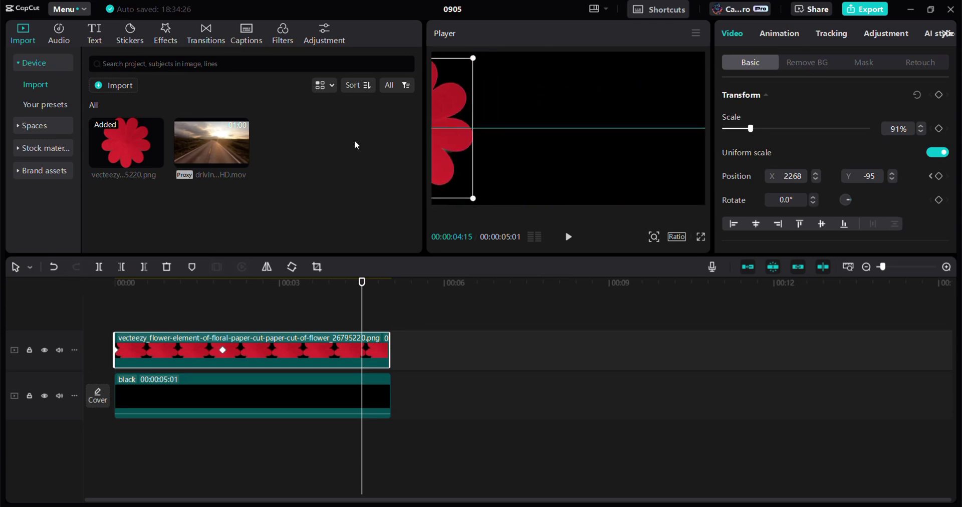
click(112, 324)
key(space)
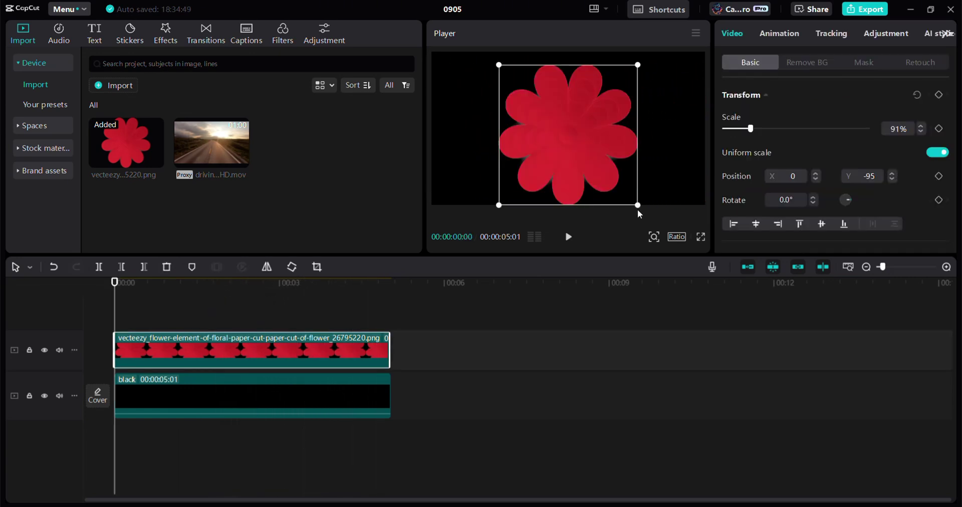
Scale the flower to 66% and animate its rotation from 0° at the start to 1080° at 00:00:01:26.
drag(638, 210, 618, 186)
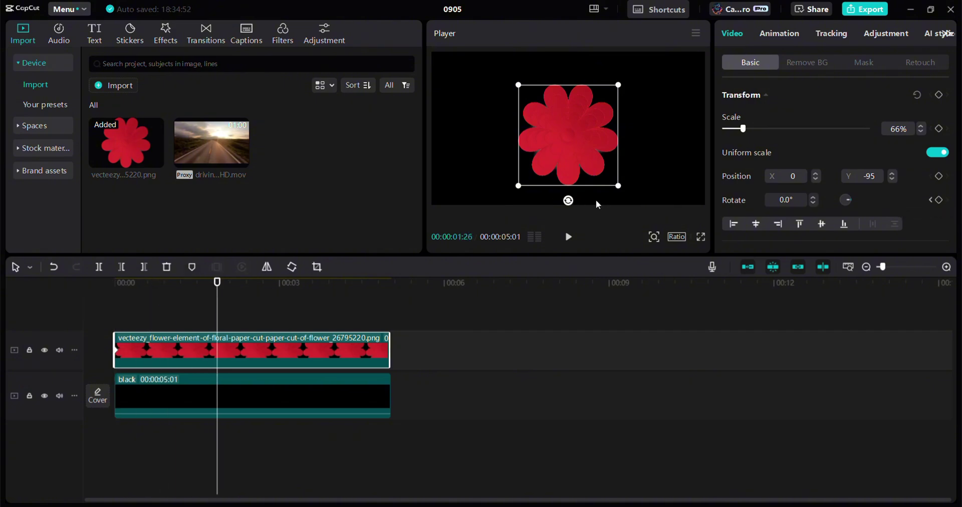
drag(570, 202, 578, 144)
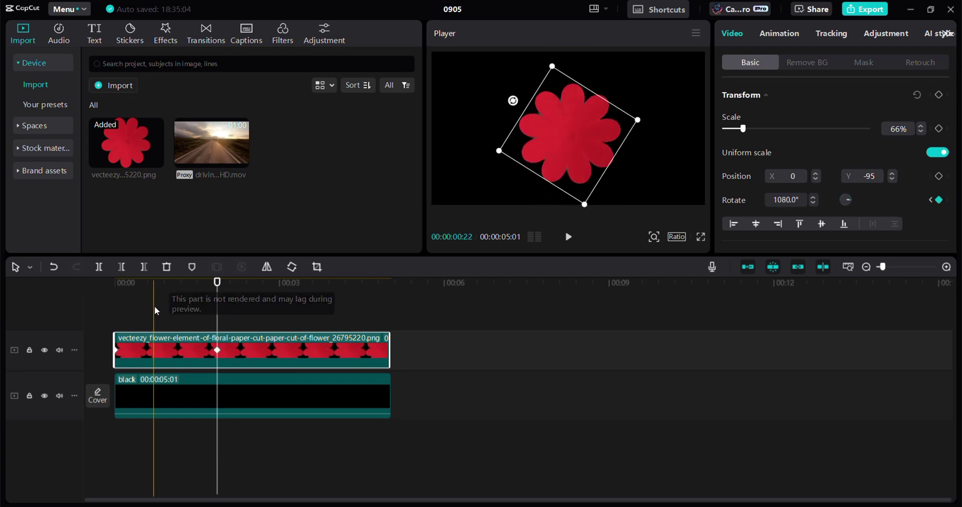
drag(220, 316, 115, 303)
key(space)
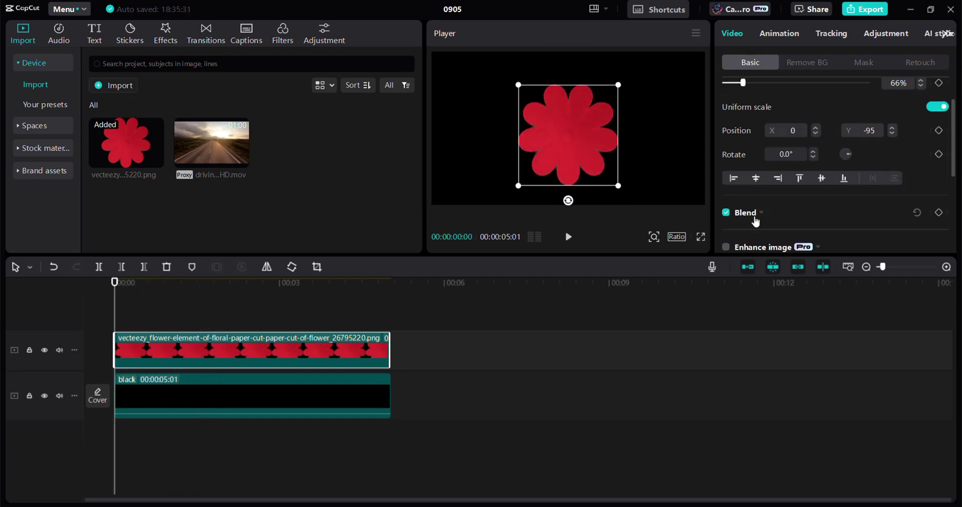
Animate the flower's blend opacity from 100% at the start to 37% at about two seconds, and preview the fade.
click(755, 222)
scroll(823, 215, down, 3)
scroll(831, 211, up, 1)
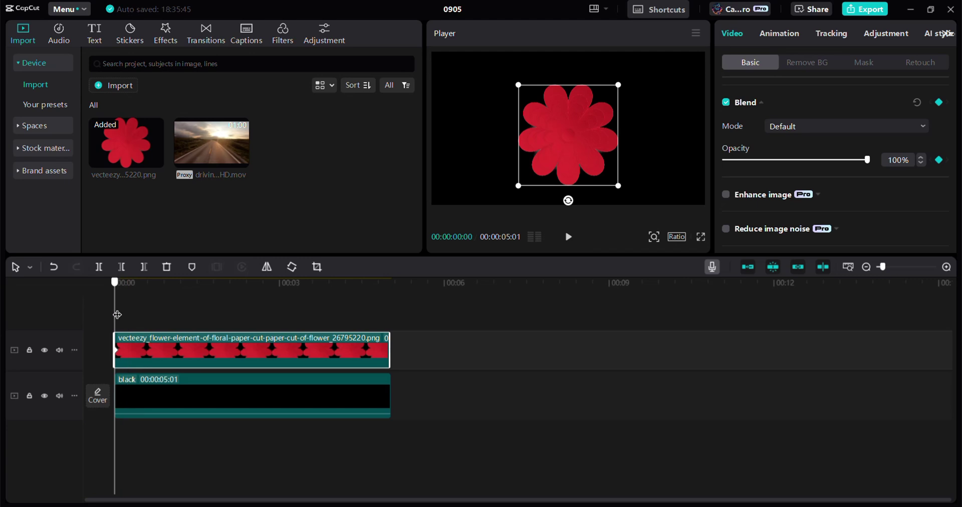
drag(841, 161, 784, 164)
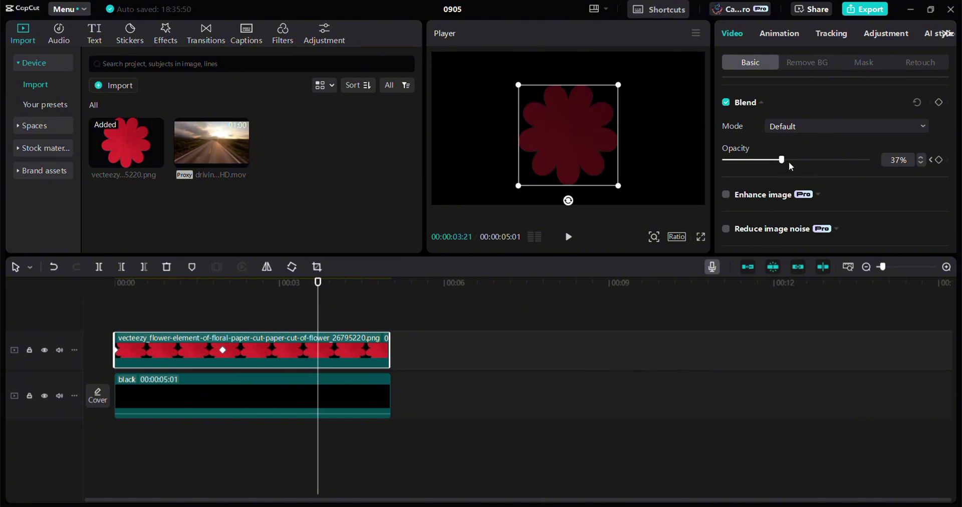
click(117, 310)
key(space)
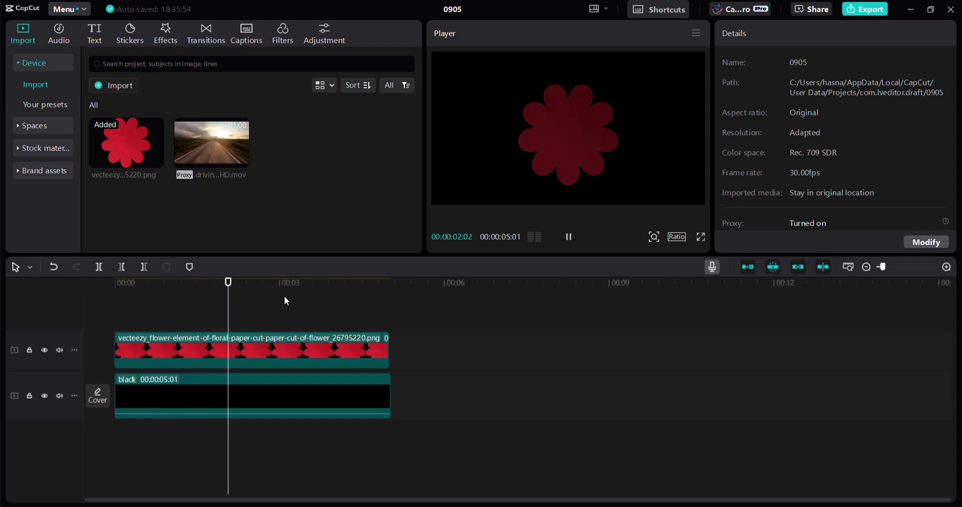
Select the flower clip and scale the image down to 63%.
click(350, 353)
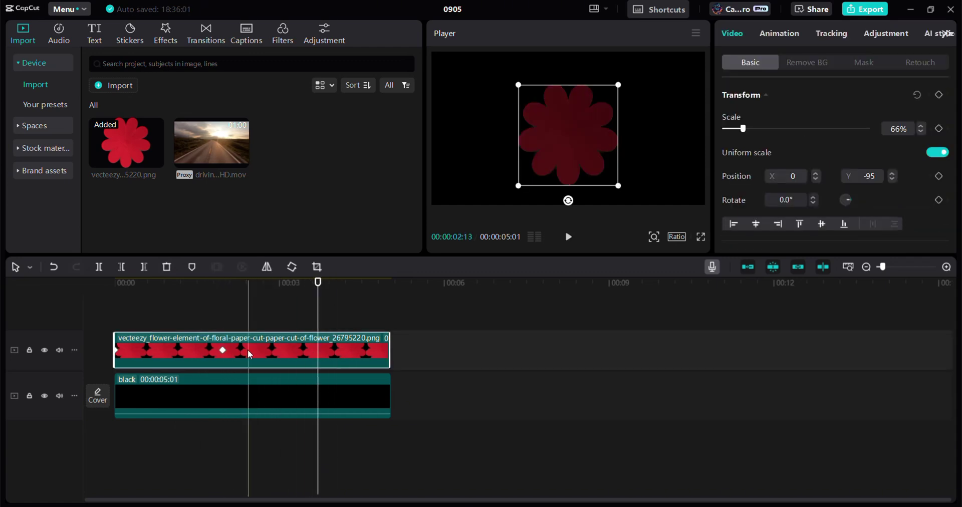
click(225, 353)
click(242, 283)
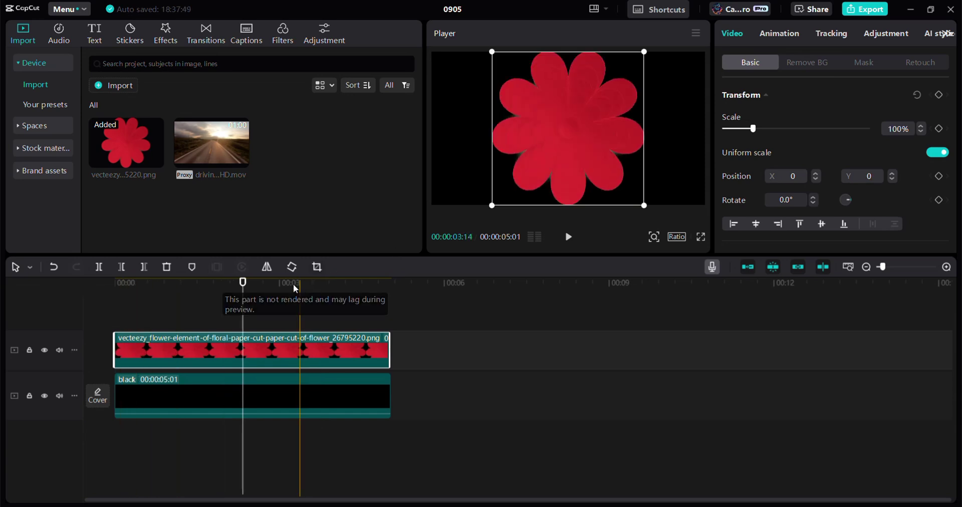
drag(642, 204, 616, 176)
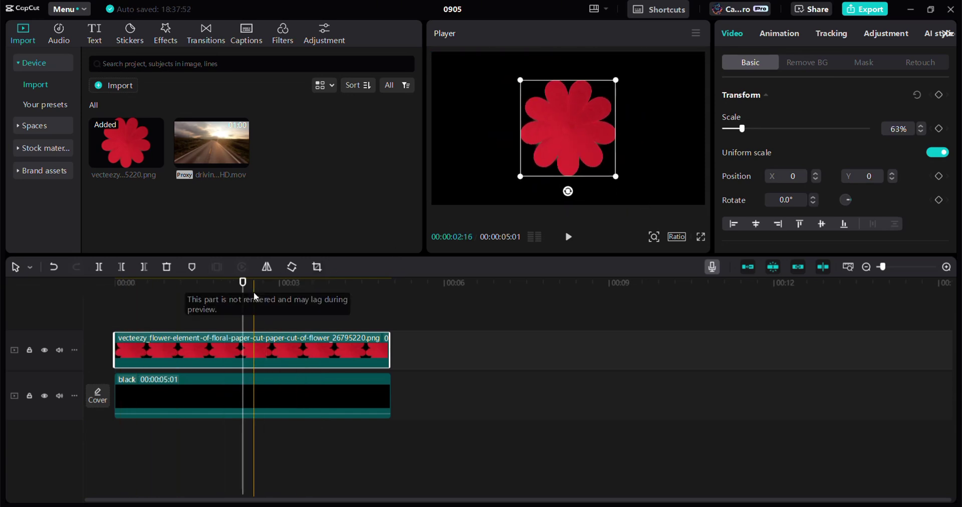
Keyframe the flower's scale at the start, before two seconds and just past three seconds so it shrinks and grows back.
click(939, 128)
click(281, 318)
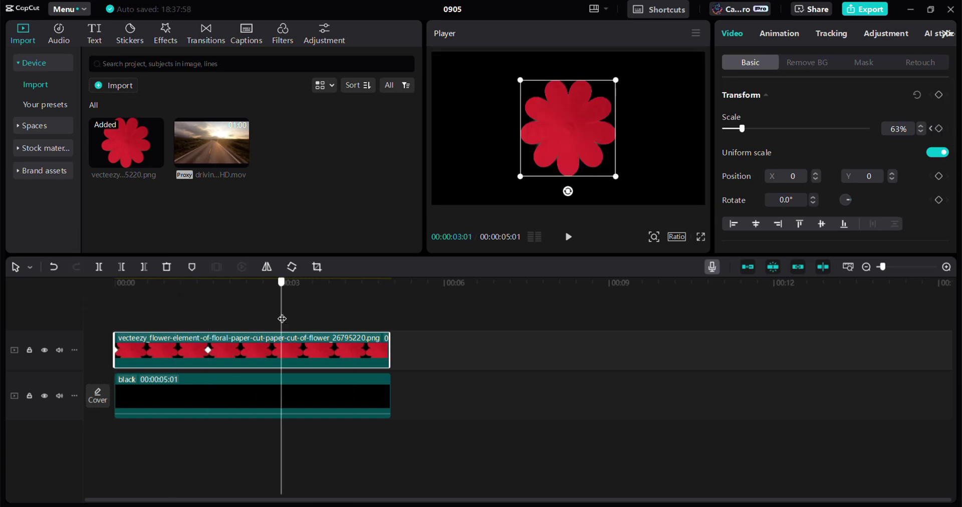
click(939, 129)
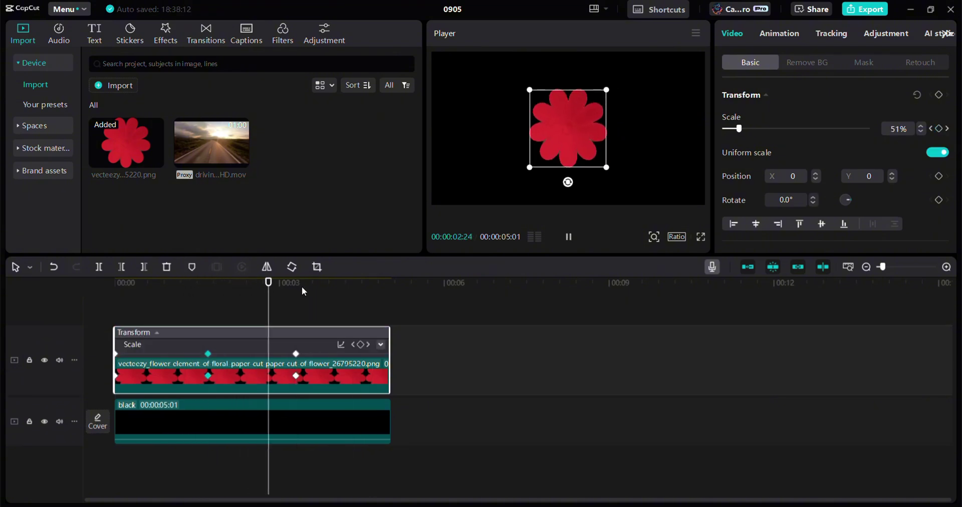
key(space)
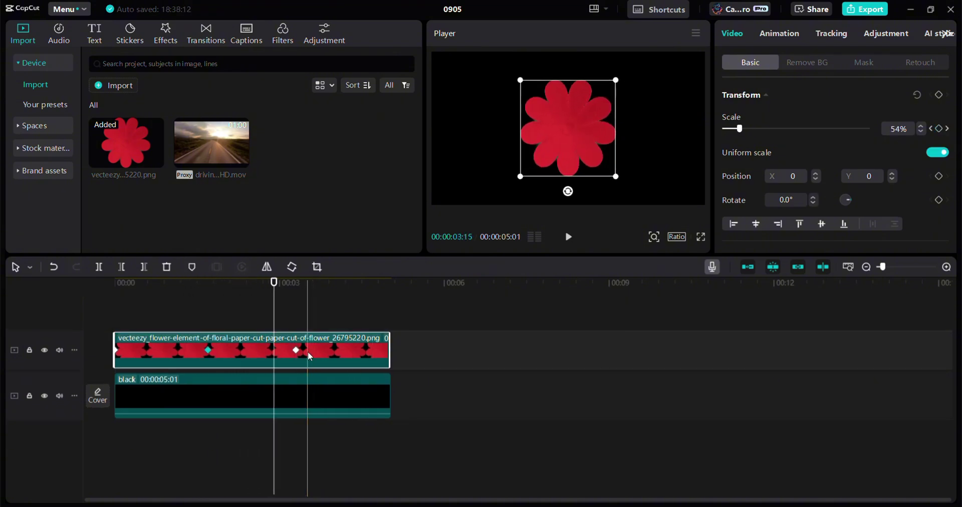
Open the flower's scale keyframe graph, smooth the curve at all three keyframes and preview the motion.
key(alt+k)
click(381, 344)
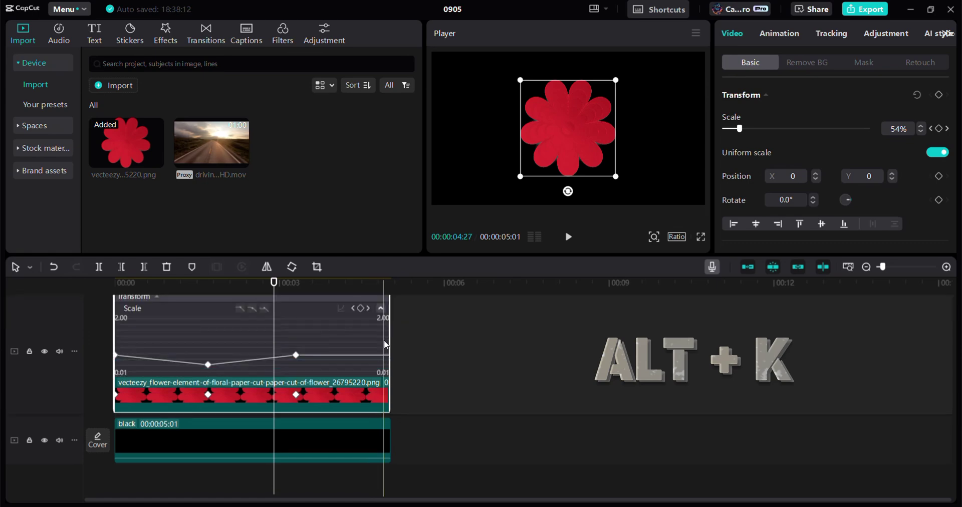
click(204, 363)
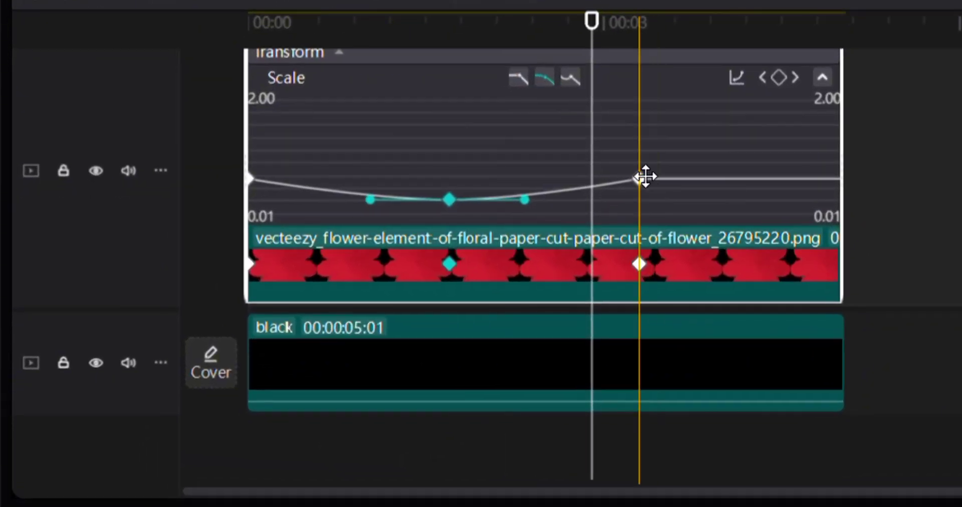
click(602, 198)
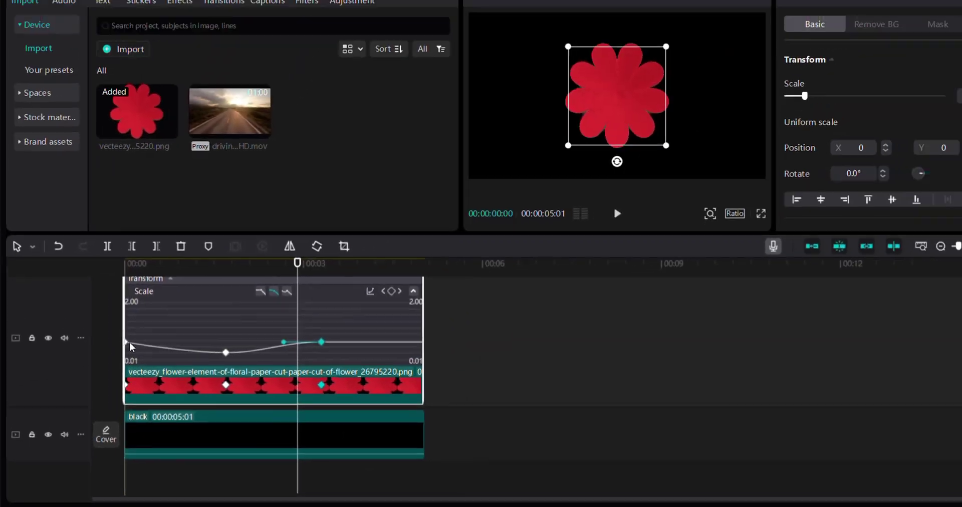
click(250, 179)
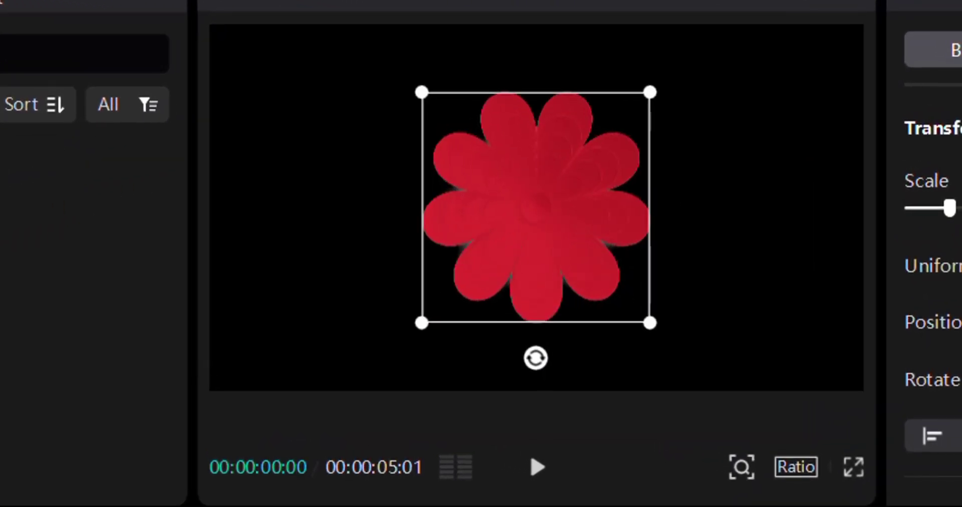
key(space)
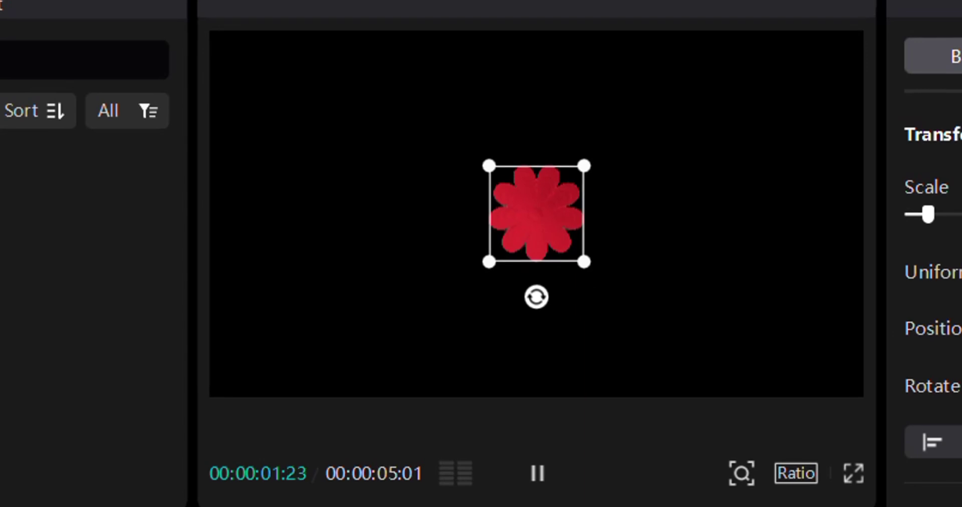
key(space)
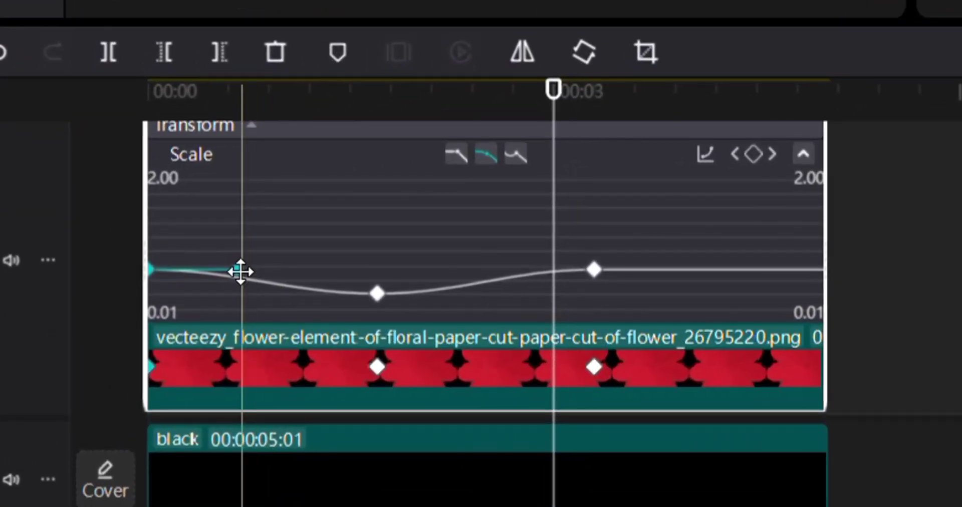
Extend the first scale keyframe's curve handle almost to the second keyframe and preview the changed easing.
drag(241, 271, 358, 269)
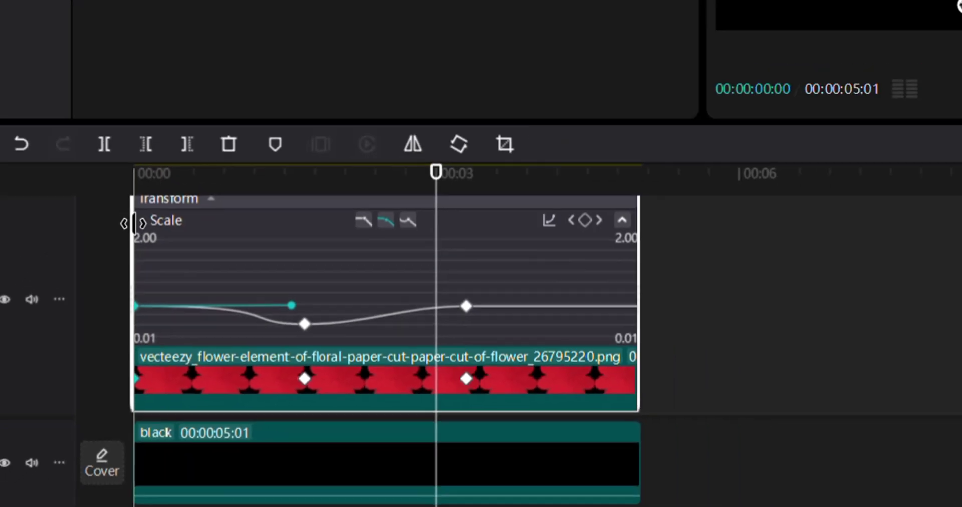
key(space)
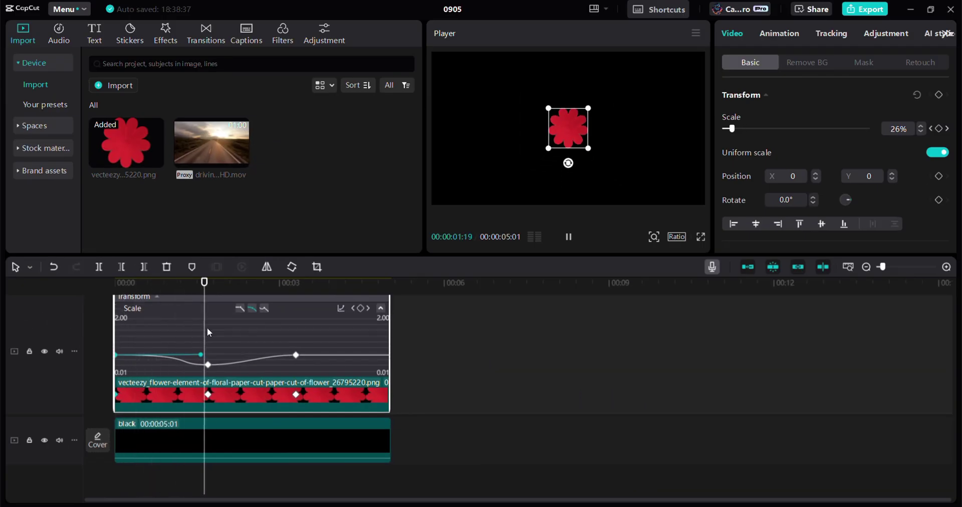
key(space)
click(114, 283)
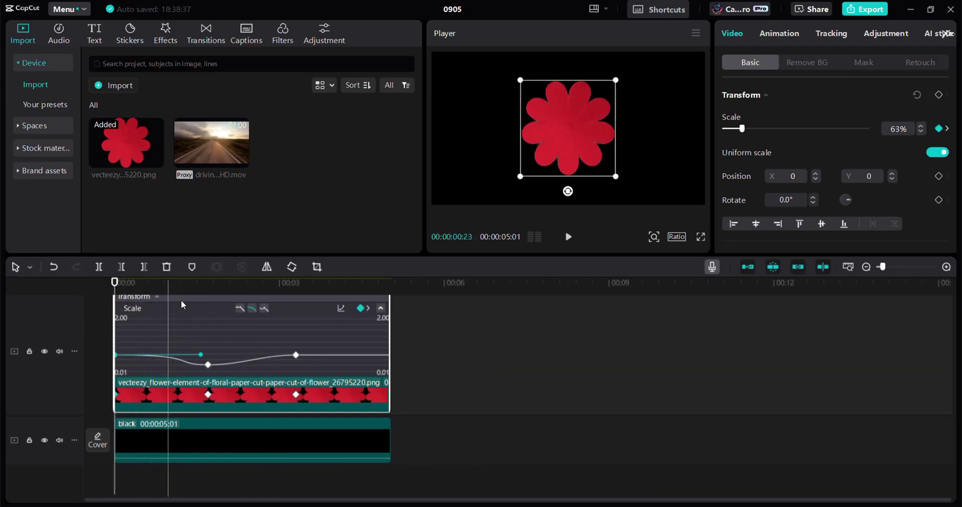
click(296, 355)
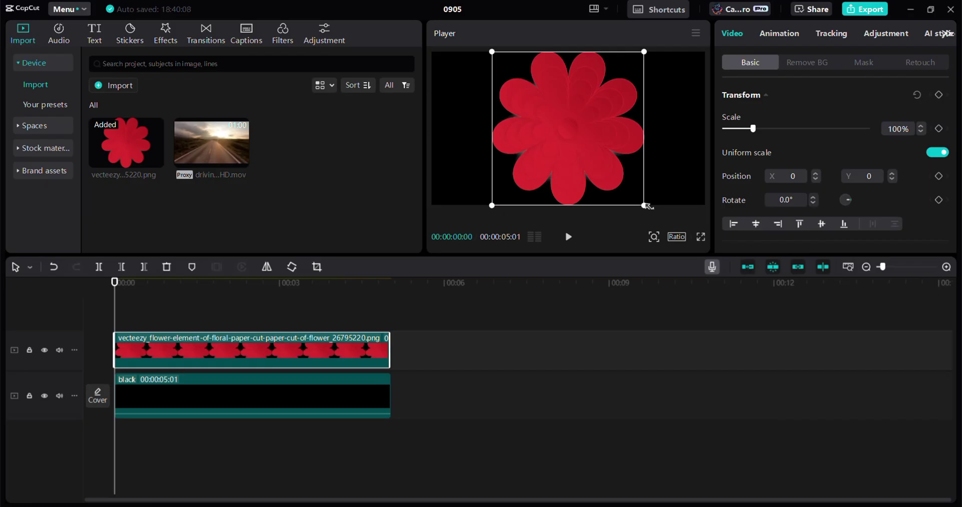
Scale the flower to 92% at the start, and keyframe 47% scale, a position further left and 720° rotation at 00:00:01:19.
mouse_move(646, 205)
mouse_down()
mouse_move(629, 181)
mouse_move(649, 204)
mouse_move(636, 195)
mouse_up()
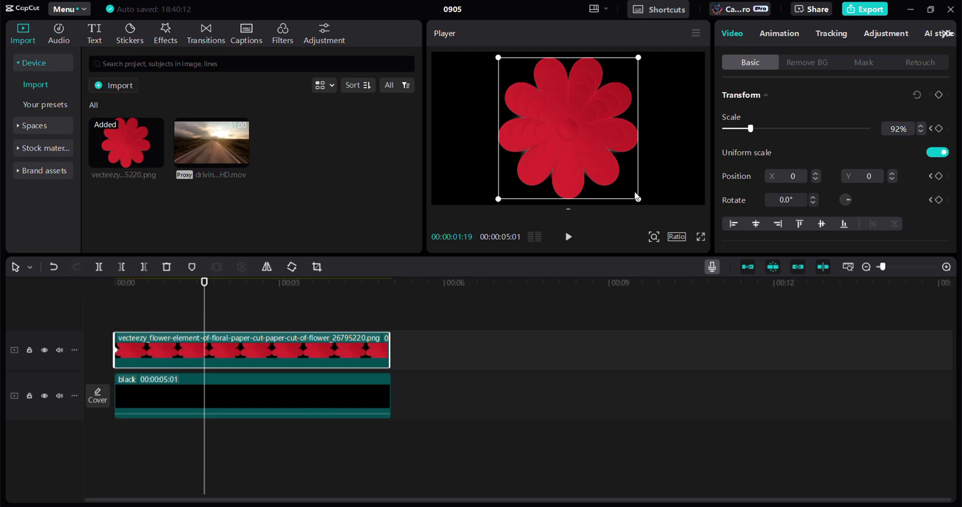
drag(643, 201, 604, 164)
drag(569, 180, 502, 140)
click(108, 293)
key(space)
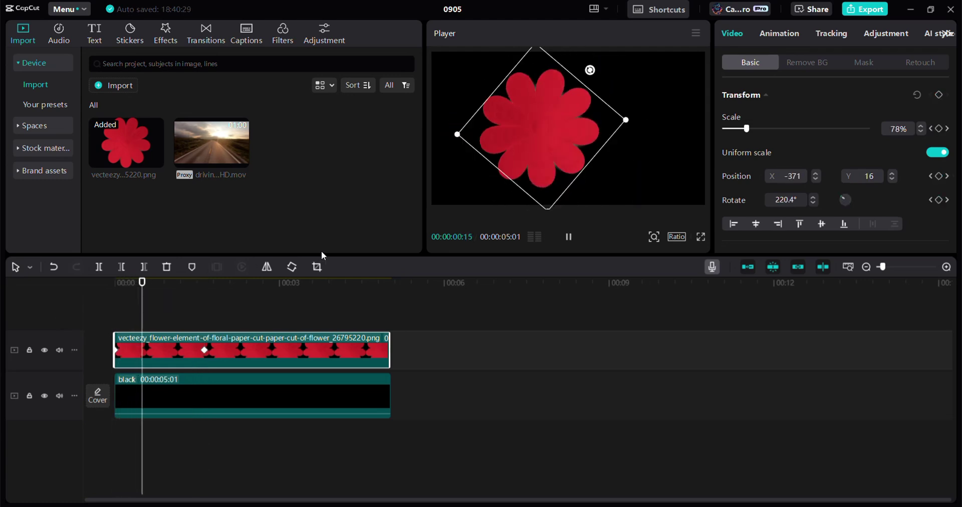
key(space)
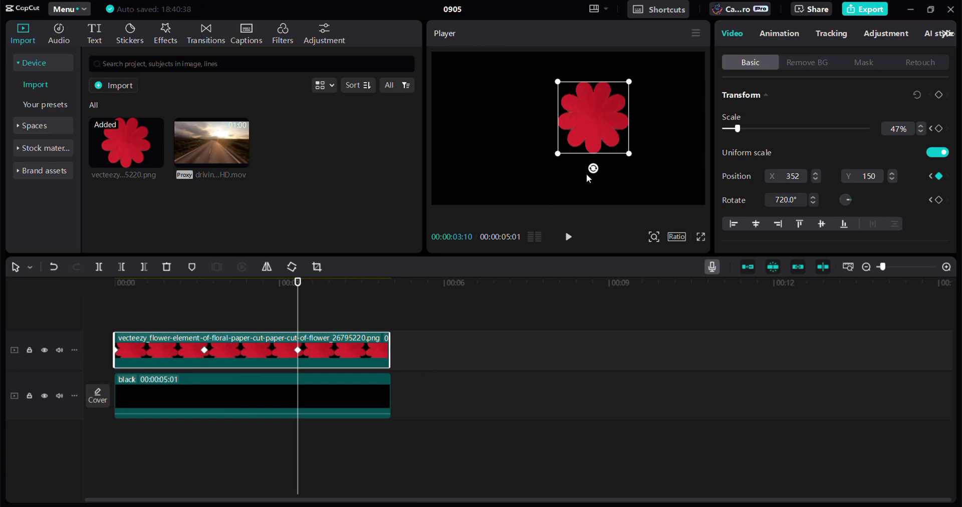
Rotate and enlarge the flower at 00:00:03:10, shrink it at 00:00:02:18, and preview the motion.
drag(594, 172, 633, 150)
drag(629, 168, 634, 196)
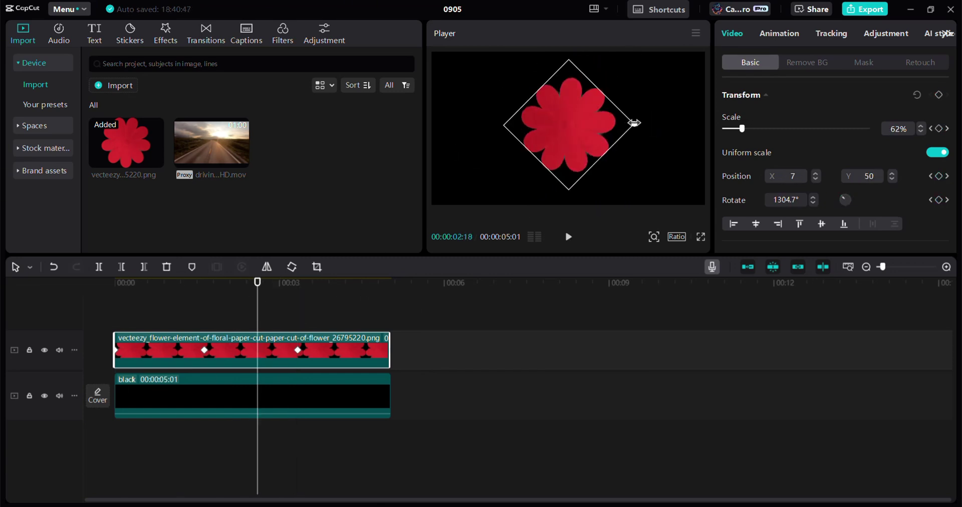
drag(633, 123, 610, 124)
drag(257, 282, 221, 309)
key(space)
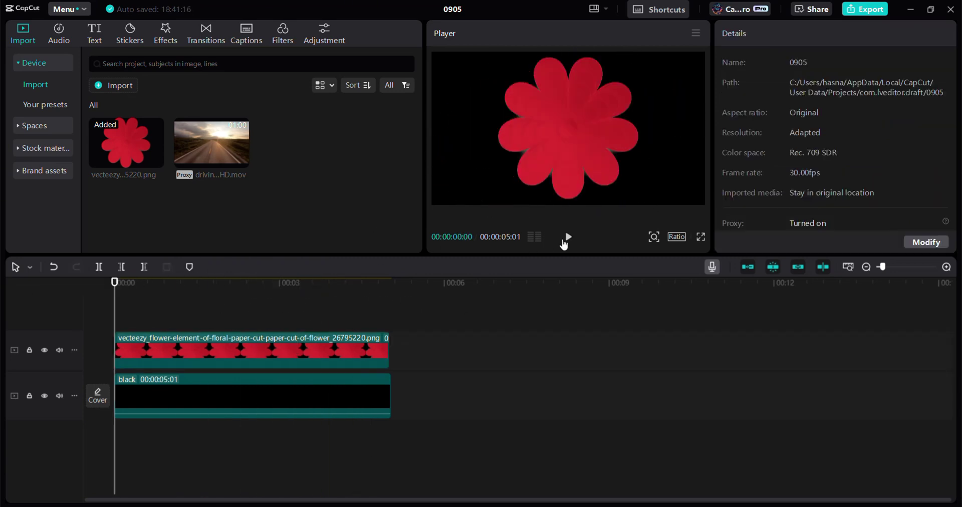
click(564, 240)
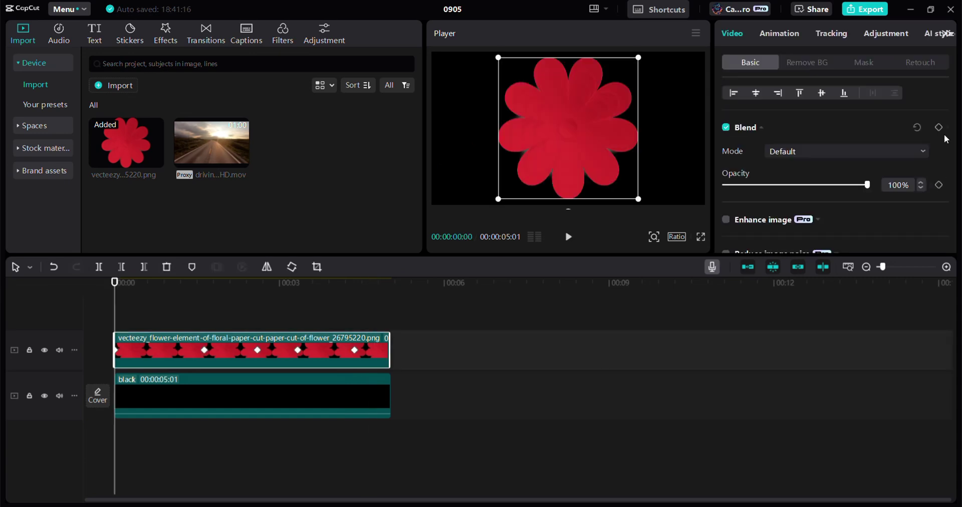
Keyframe the flower's opacity at several points, including 58% at 00:00:01:08, and preview the fading.
click(773, 133)
click(773, 133)
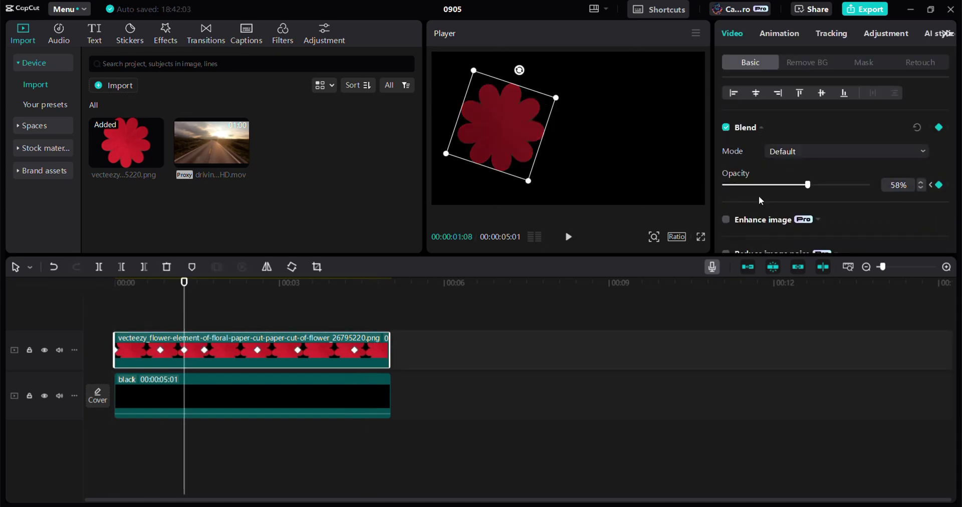
drag(185, 327, 280, 327)
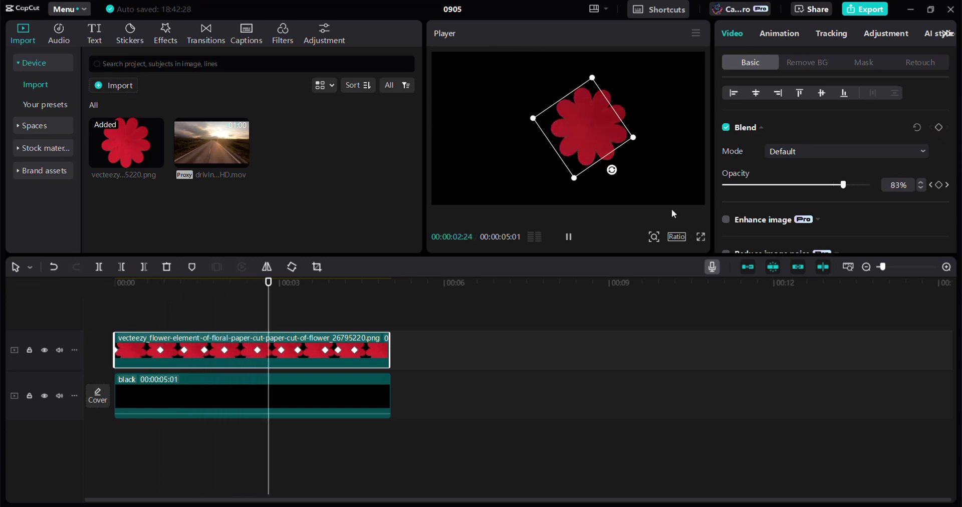
key(space)
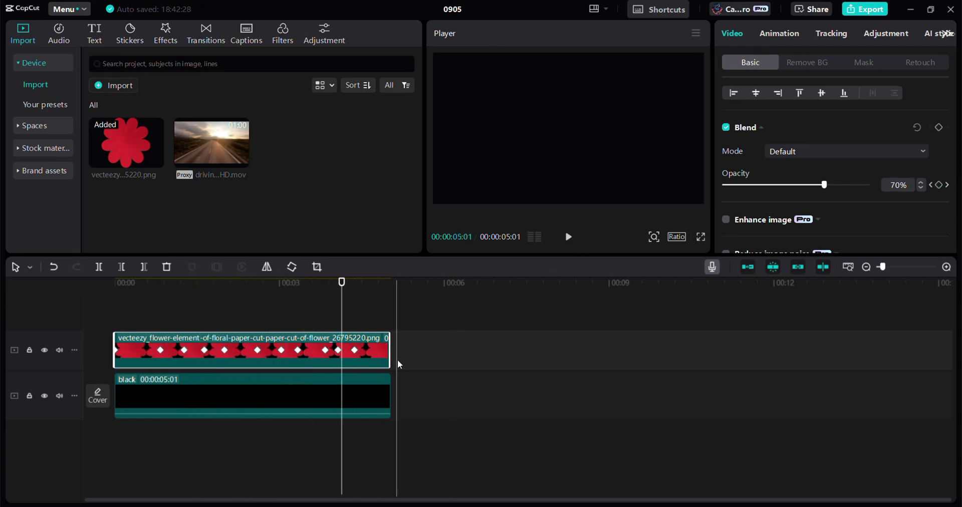
Open the flower clip's keyframe graphs and smooth the scale curve at its keyframes.
key(alt+k)
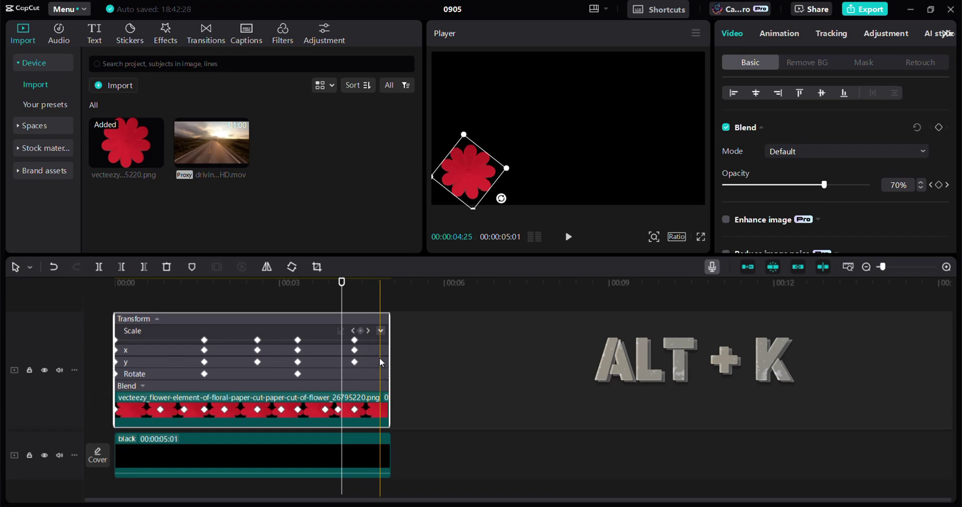
click(381, 331)
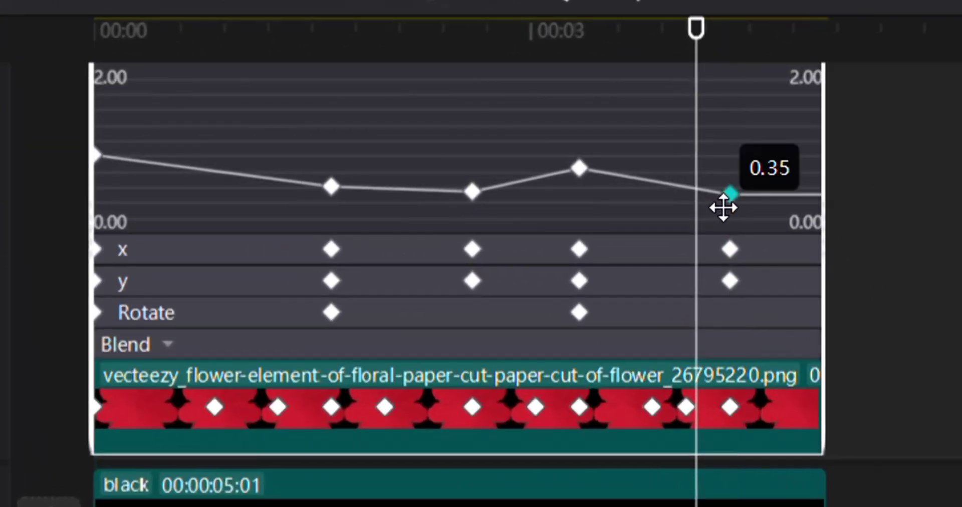
scroll(669, 234, up, 2)
click(472, 271)
click(458, 131)
click(800, 131)
Expand the flower's x position graph and smooth the curve at its keyframes.
click(799, 226)
click(579, 121)
click(95, 151)
click(458, 80)
Expand the flower's y position graph and smooth the curve at each of its keyframes.
click(799, 278)
click(729, 198)
click(458, 111)
click(579, 144)
click(458, 112)
click(472, 149)
click(458, 111)
click(331, 144)
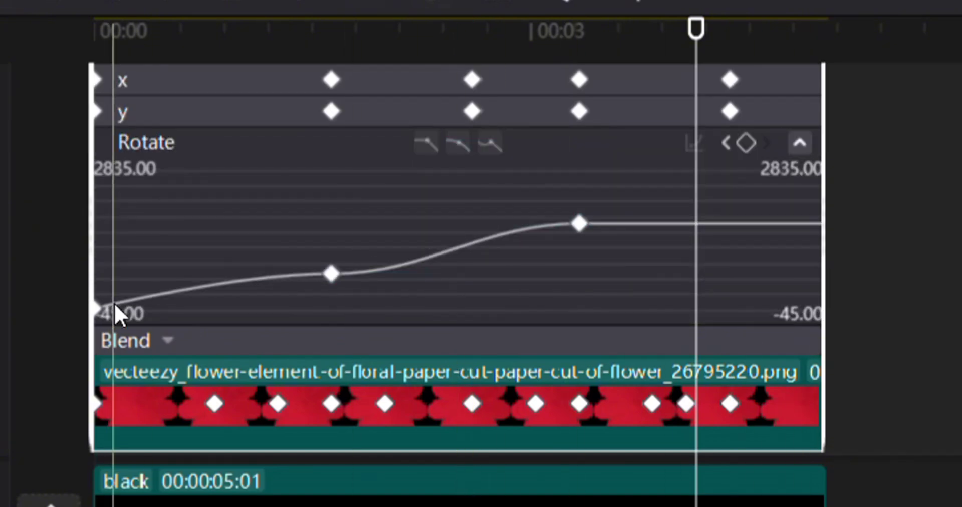
Smooth the flower's rotation curve at the first keyframe, close the graphs and play back the animation.
click(95, 308)
click(458, 142)
double_click(756, 375)
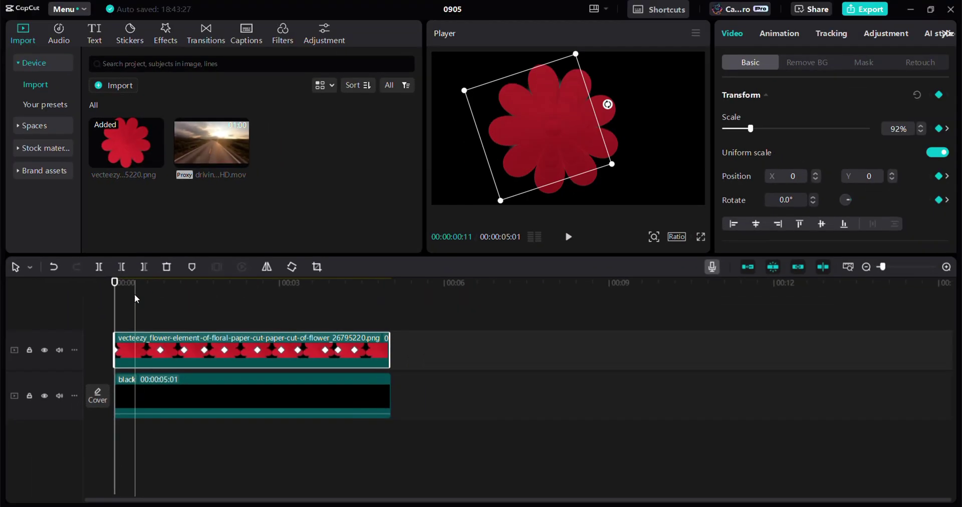
key(space)
key(space)
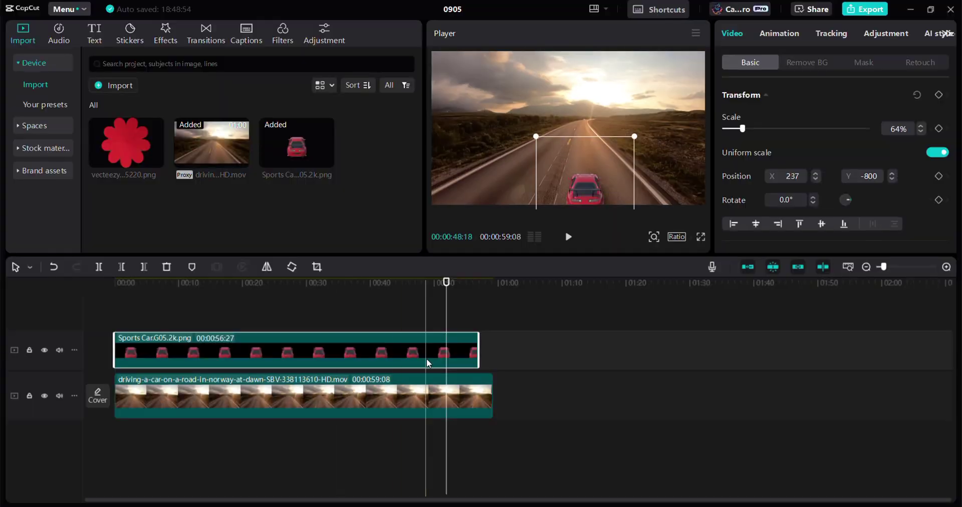
Extend the sports car clip to the end of the road video at 00:00:59:08.
drag(484, 350, 492, 350)
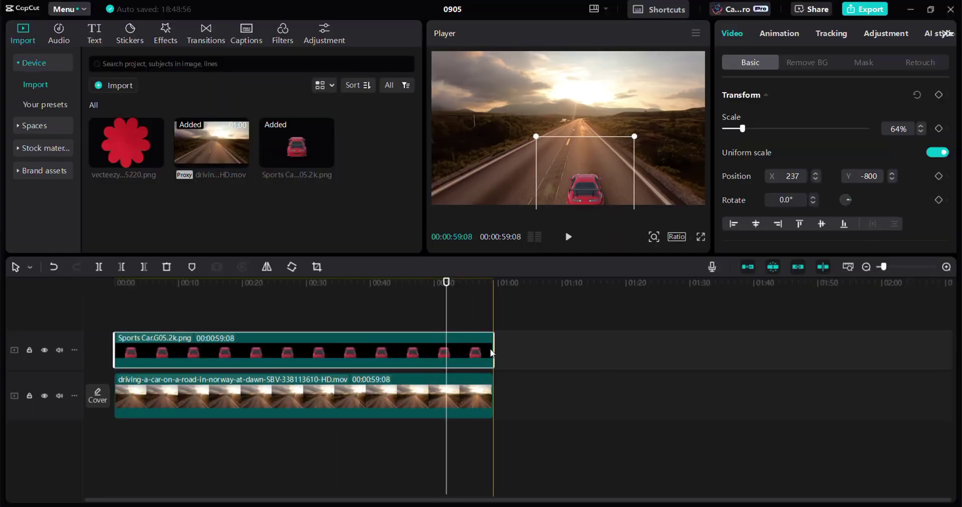
drag(443, 313, 114, 317)
click(139, 326)
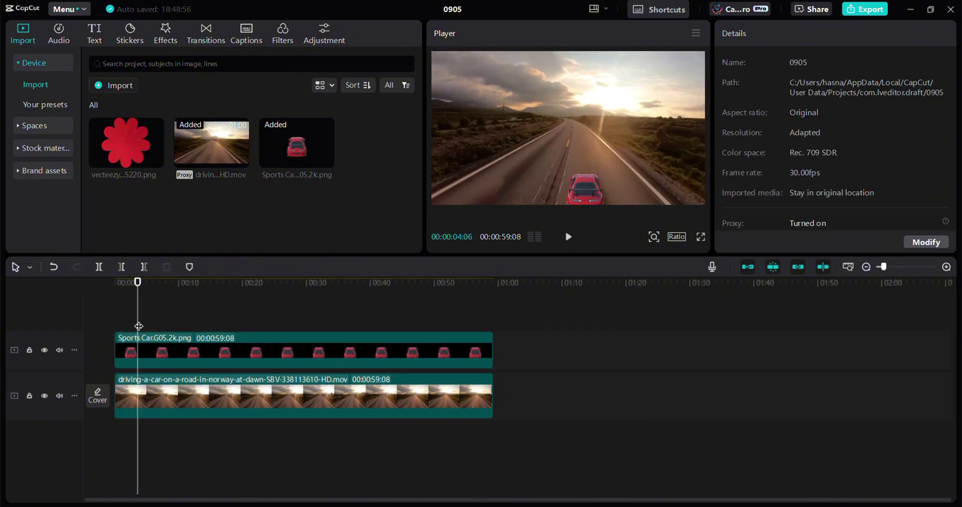
Keyframe the sports car's transform at the start, and at 00:00:11:23 move it up the road and shrink it.
click(152, 355)
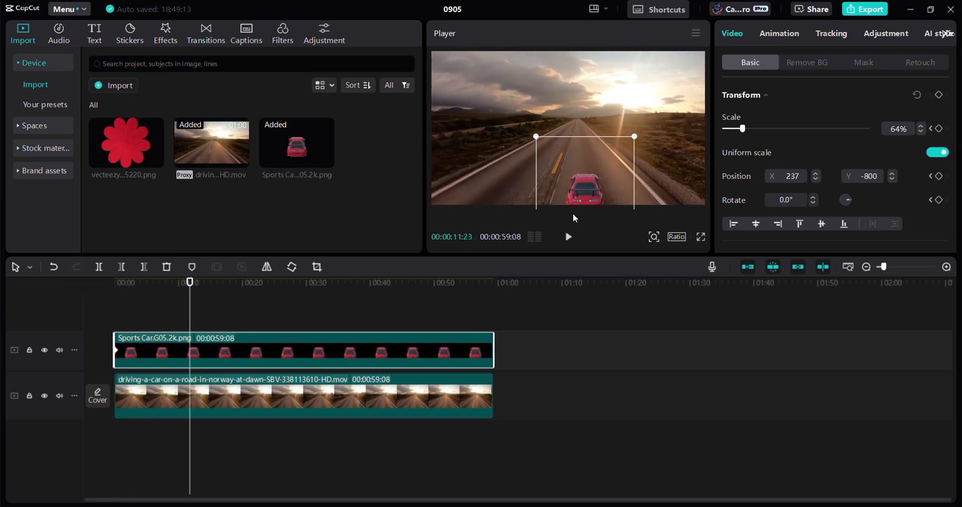
drag(594, 200, 593, 149)
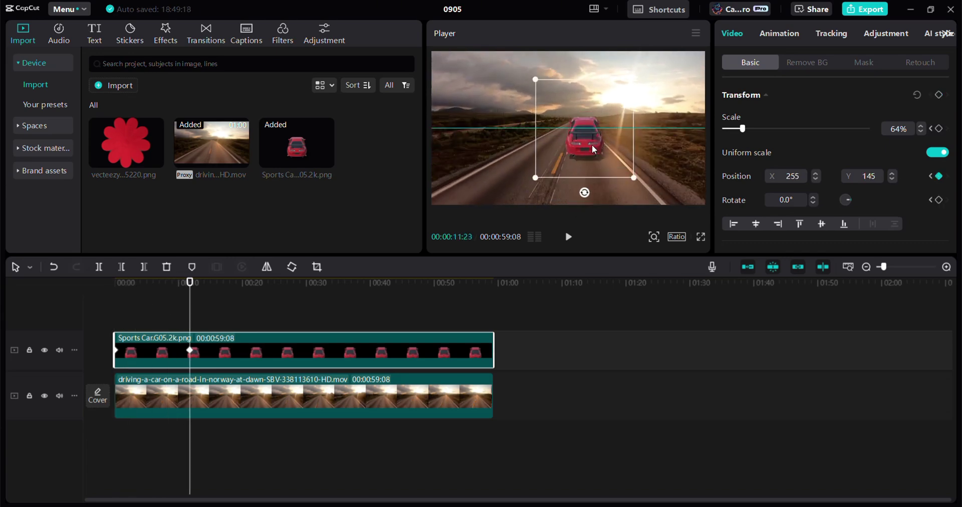
drag(628, 174, 599, 136)
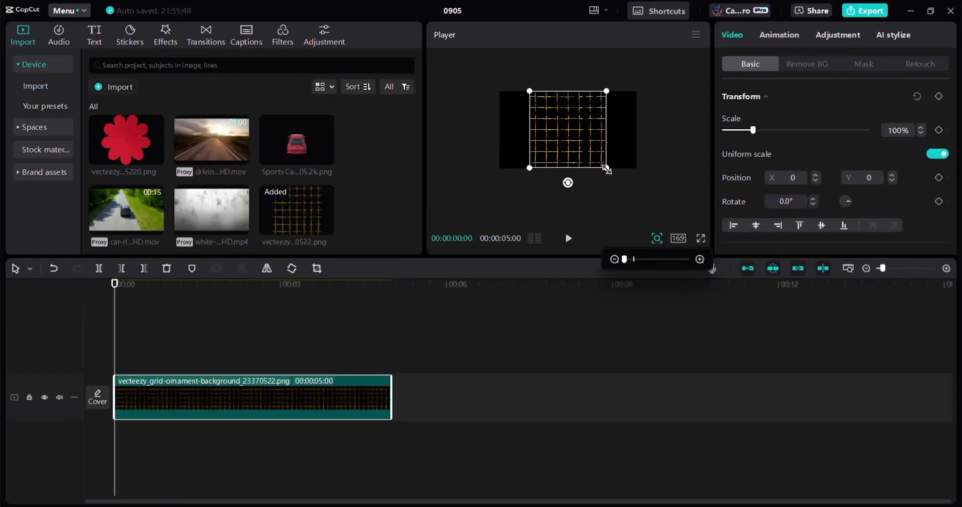
Scale the grid image to 177%, keyframe its position at Y -830 at the start and Y 830 at 00:00:01:20, and preview it.
drag(607, 170, 661, 199)
click(939, 96)
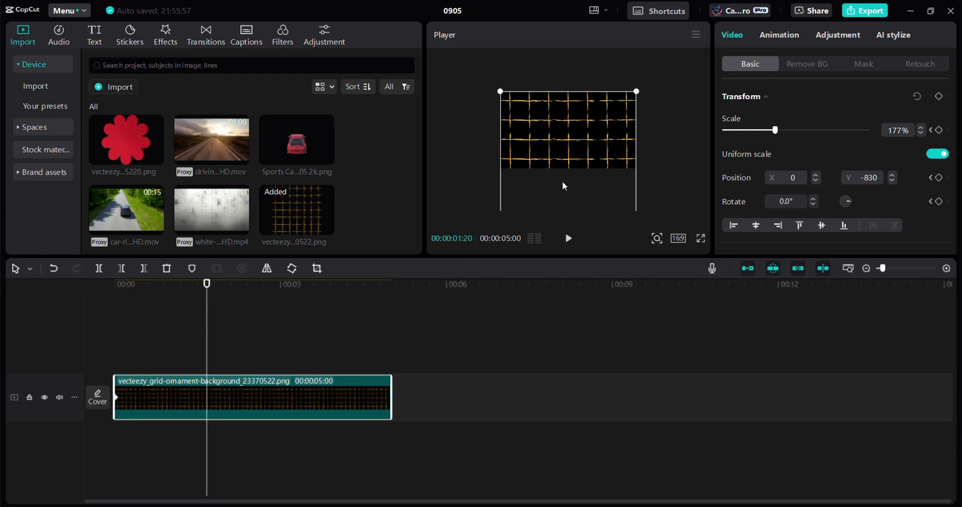
drag(563, 123, 561, 109)
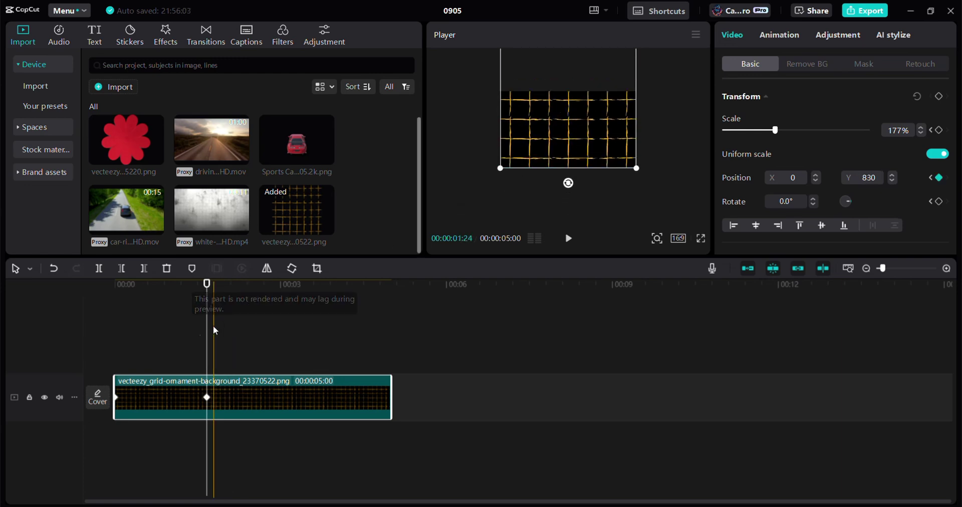
click(100, 338)
key(space)
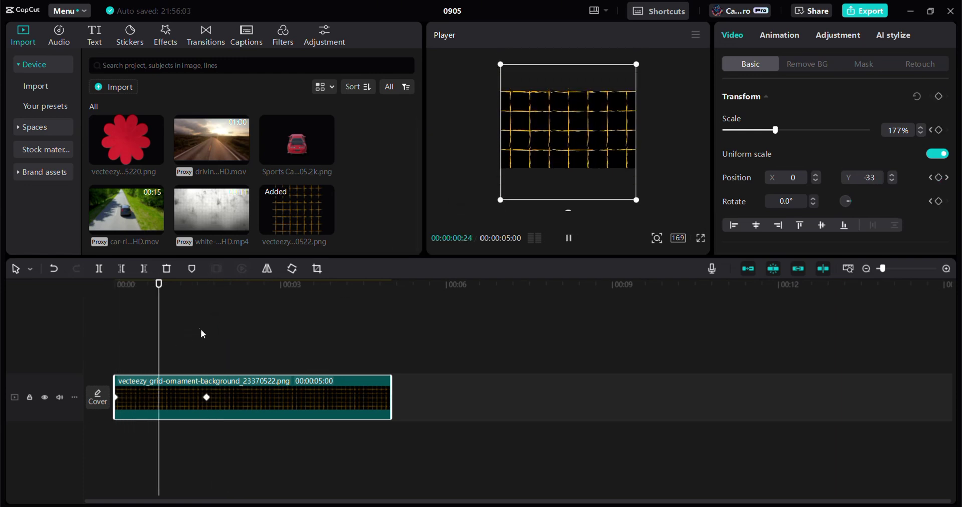
key(space)
Trim the grid clip to its second keyframe, place a copy directly after it and preview the loop.
key(ctrl+c)
key(ctrl+v)
drag(391, 392, 206, 392)
drag(234, 359, 238, 399)
drag(239, 398, 236, 398)
click(185, 362)
key(space)
Trim the second grid clip to its last keyframe and append another copy behind it.
click(298, 393)
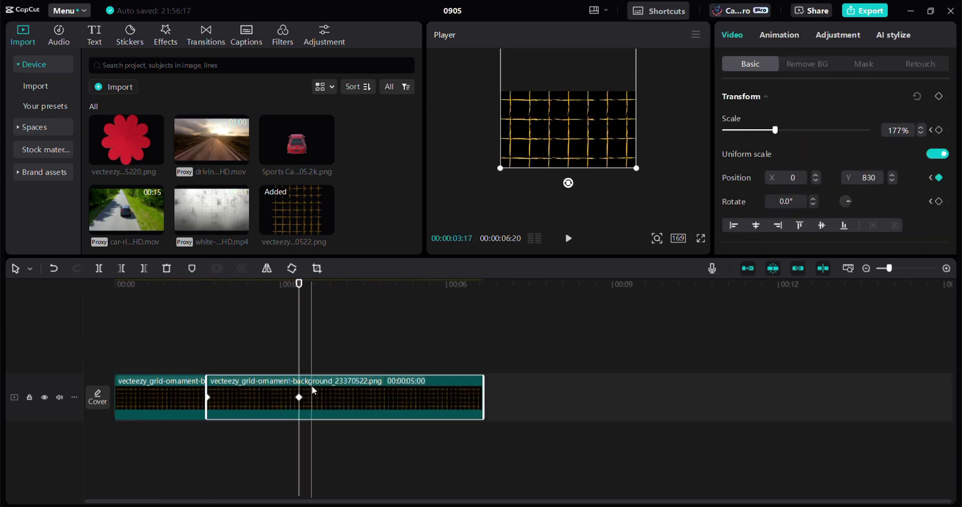
drag(482, 393, 299, 394)
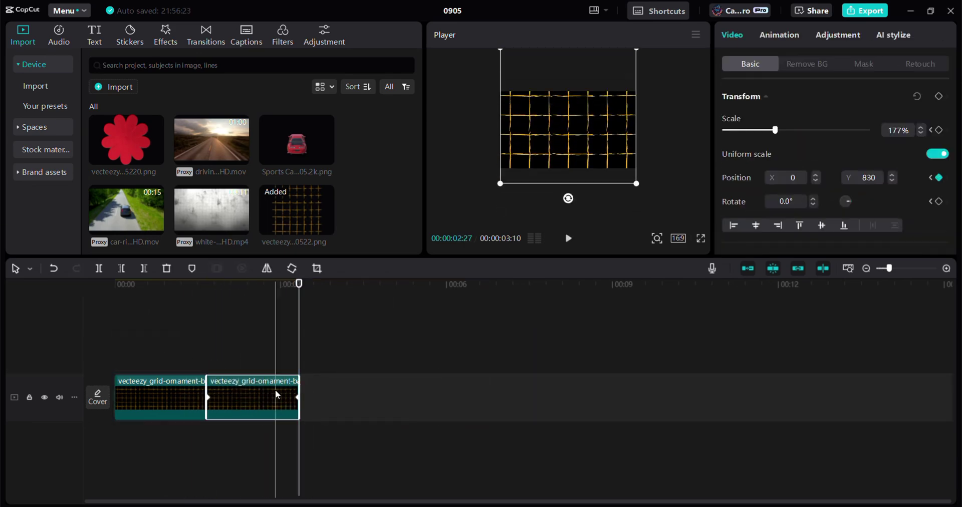
key(ctrl+c)
key(ctrl+v)
drag(325, 353, 326, 396)
Preview the looping grid clips and combine all of them into one compound clip.
click(226, 341)
key(space)
key(ctrl+a)
key(alt+g)
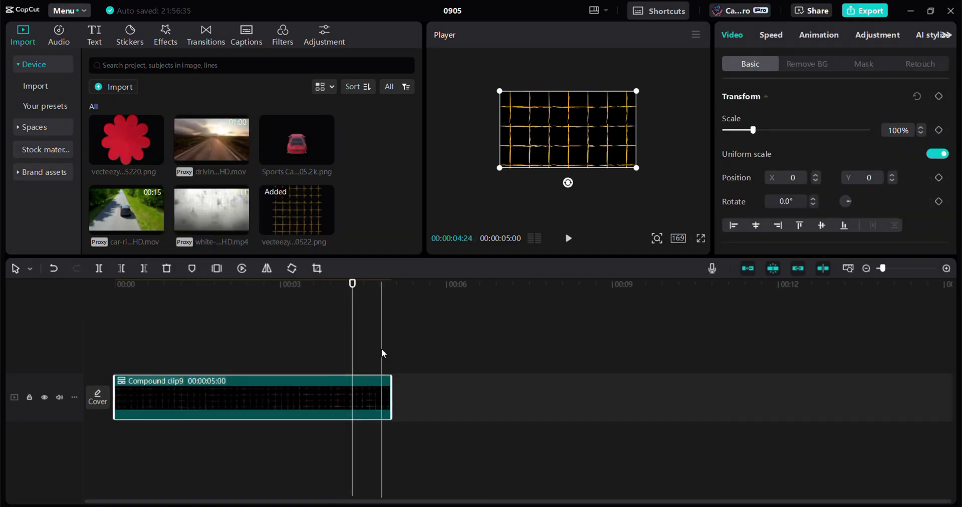
Append three copies of the grid compound clip end to end and play back the sequence.
key(ctrl+c)
key(ctrl+v)
key(ctrl+v)
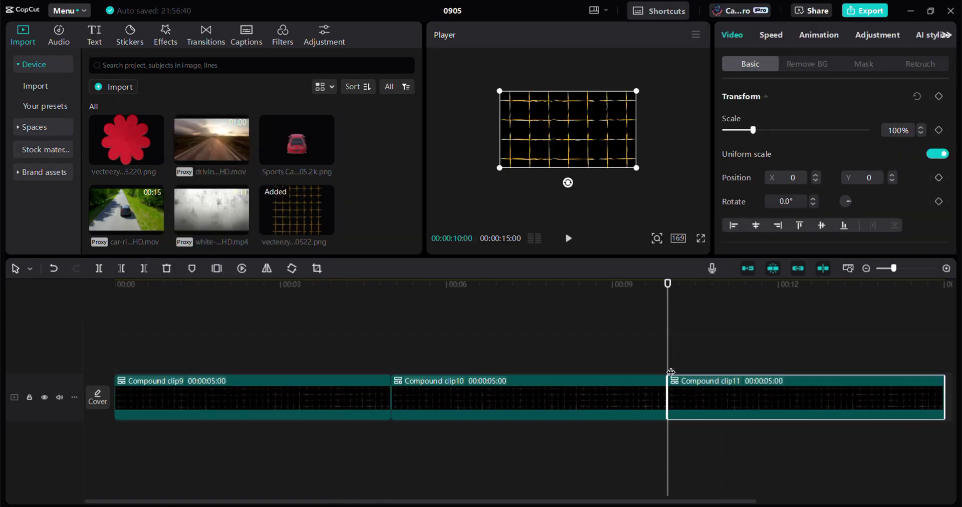
key(ctrl+v)
key(space)
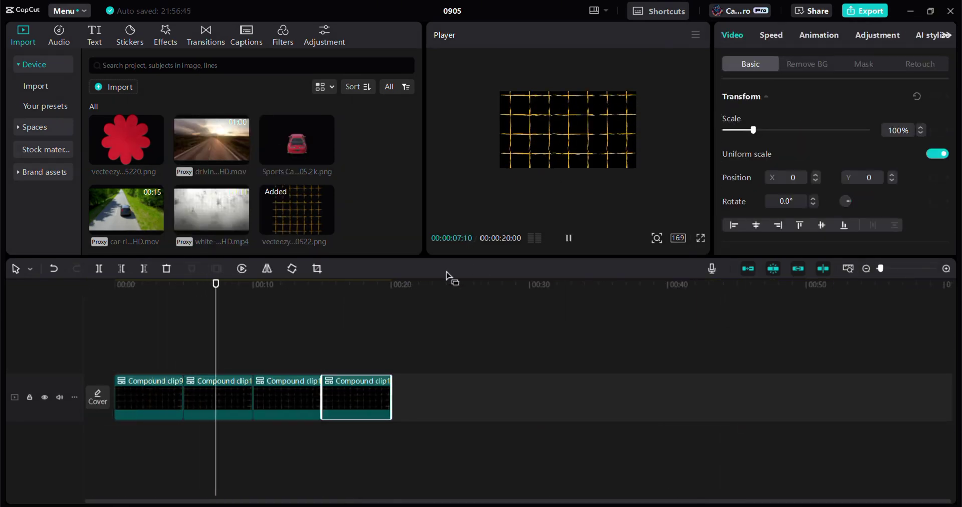
Clear the timeline and place the expert psychologist video on the timeline of project 0906 (1).
key(ctrl+a)
key(Delete)
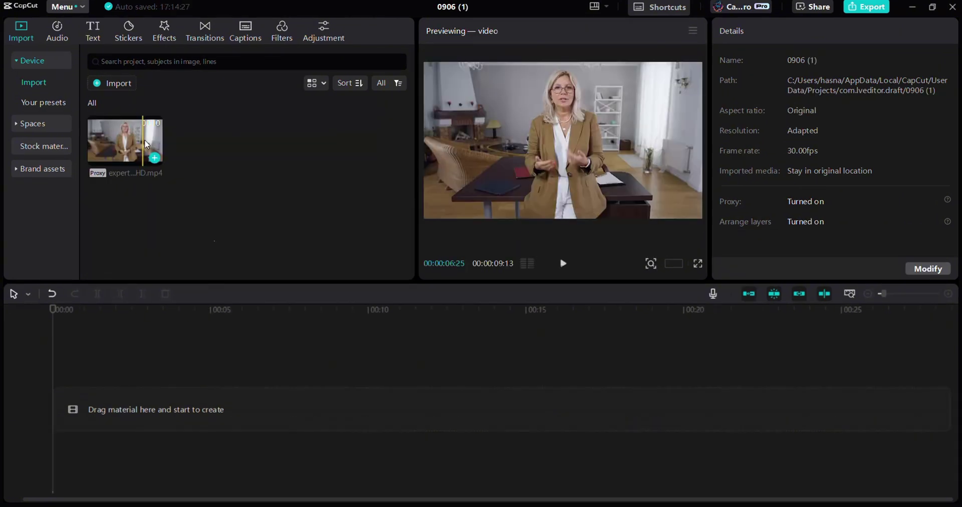
drag(126, 141, 137, 395)
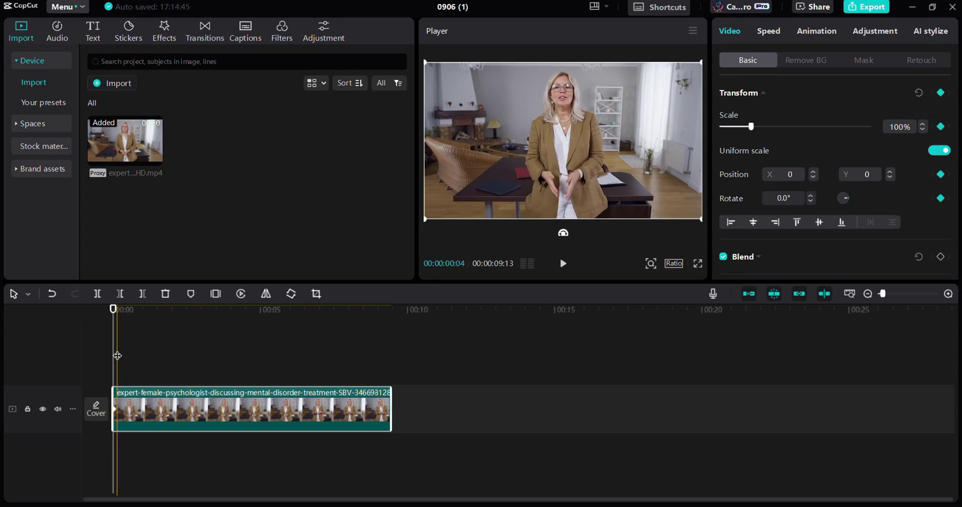
Keyframe the psychologist video at 100% scale at the start and at 00:00:01:03, and at 118% at 00:00:01:22.
drag(116, 355, 146, 355)
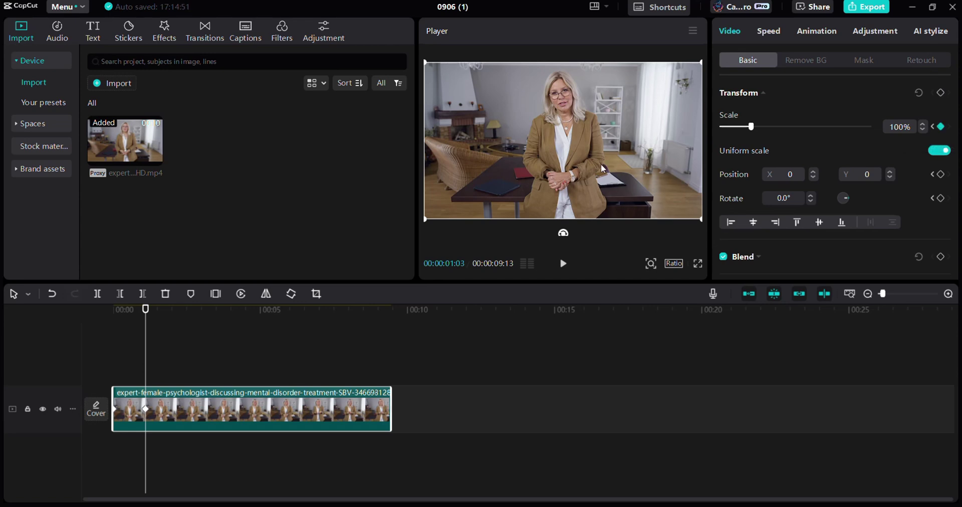
drag(145, 341, 165, 344)
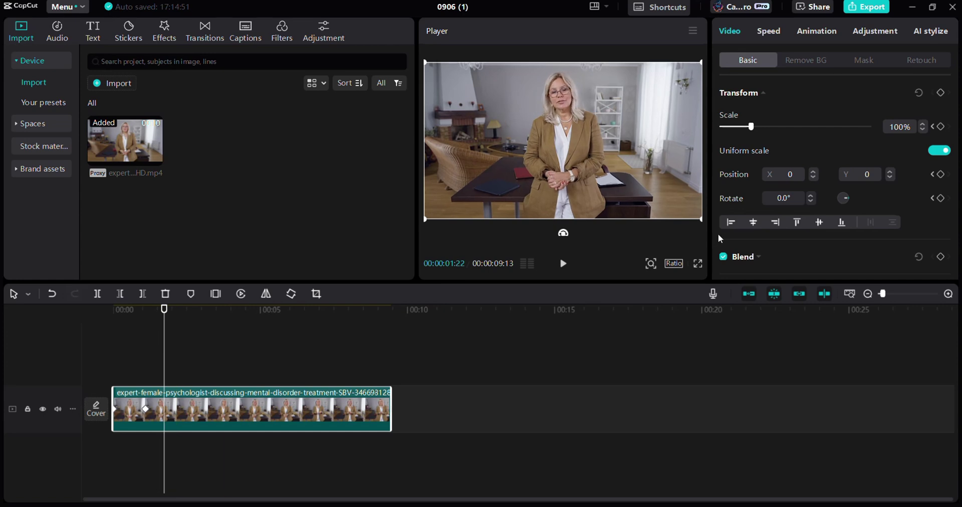
drag(700, 217, 731, 251)
drag(592, 183, 594, 194)
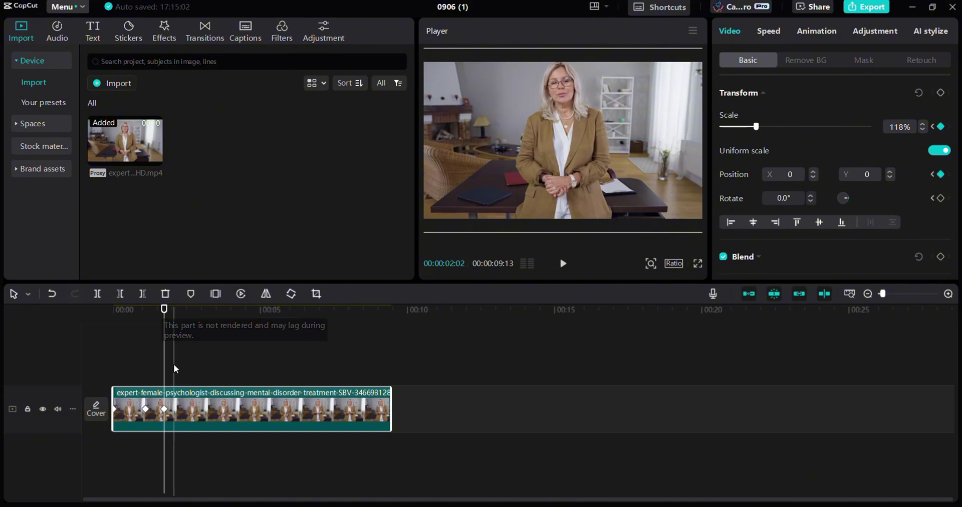
Hold the 118% scale with a keyframe just past two seconds, return to 100% at 00:00:02:29, and preview the zoom.
click(148, 373)
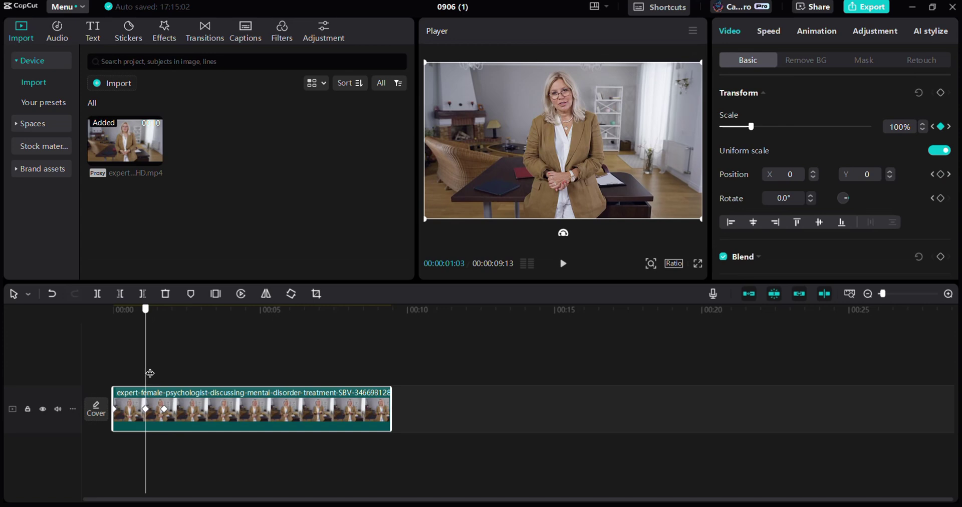
click(160, 372)
click(181, 373)
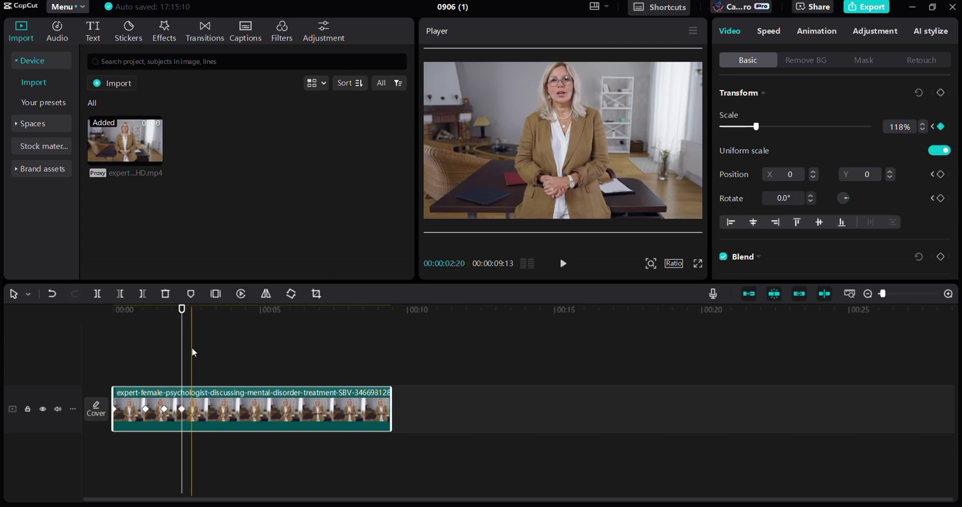
drag(188, 350, 200, 360)
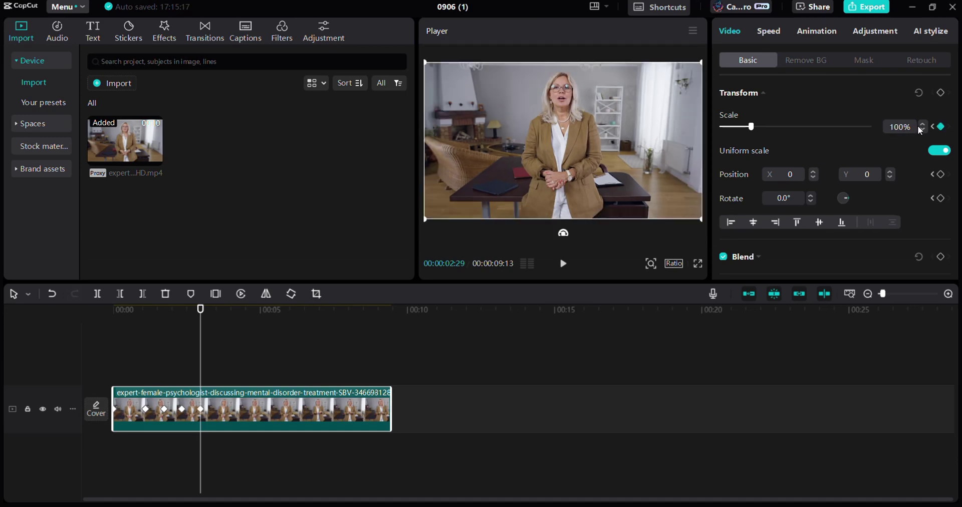
click(328, 369)
key(space)
Open the psychologist video's scale keyframe graph, smooth the curve at the two 118% keyframes and collapse the graph.
click(217, 416)
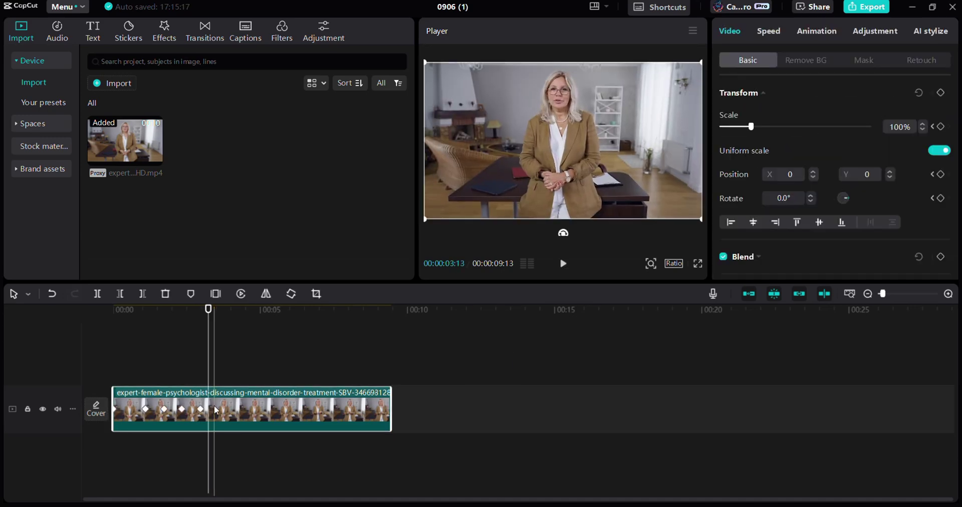
key(alt+k)
click(383, 374)
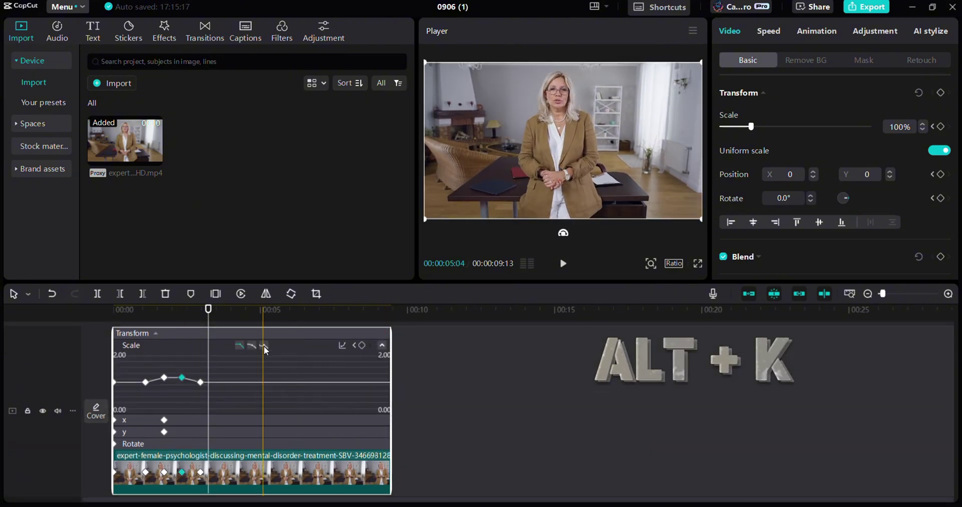
click(163, 378)
click(251, 346)
click(382, 345)
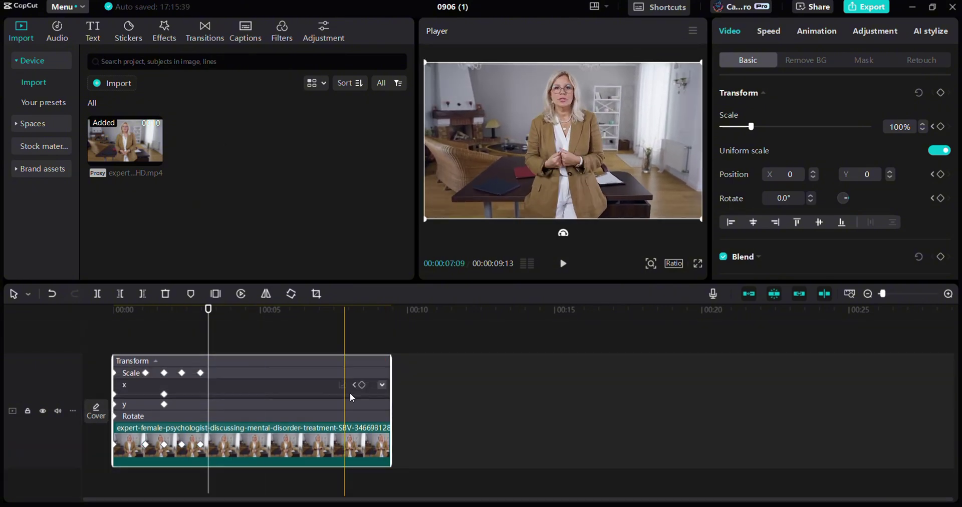
Hide the psychologist clip's keyframe tracks and return the playhead to the start of the timeline.
key(alt+k)
drag(209, 362, 70, 379)
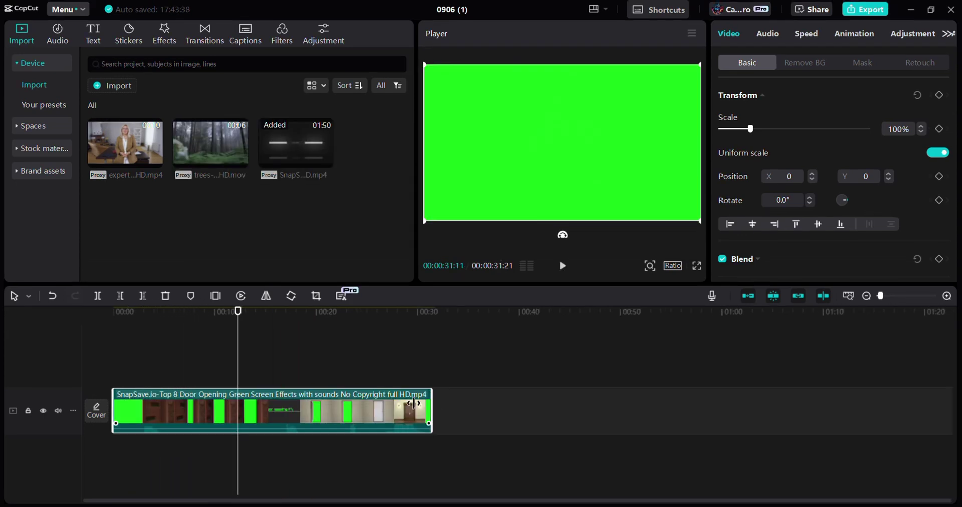
Trim the door green-screen clip to 00:00:12:09 and stack it above the foggy forest video at the start of the timeline.
drag(430, 408, 237, 408)
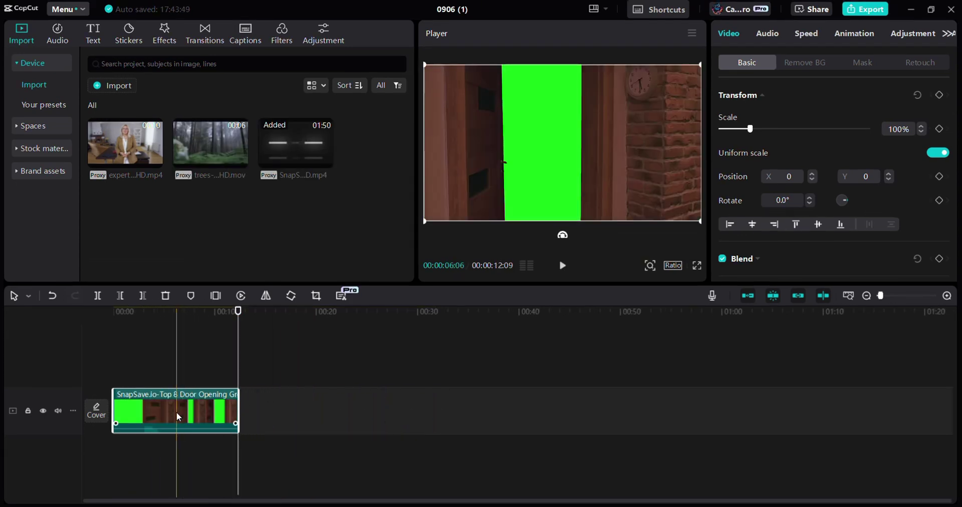
drag(178, 416, 166, 370)
drag(202, 153, 123, 414)
click(115, 338)
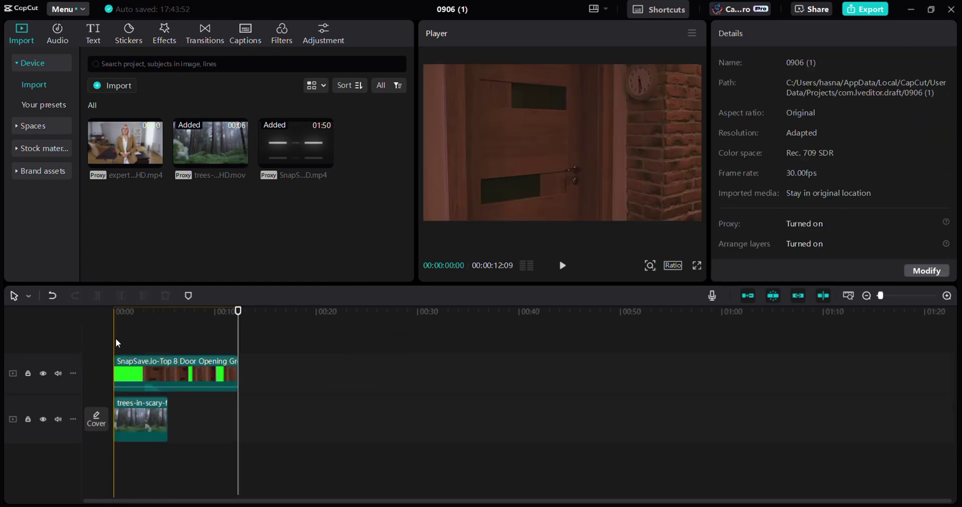
click(139, 419)
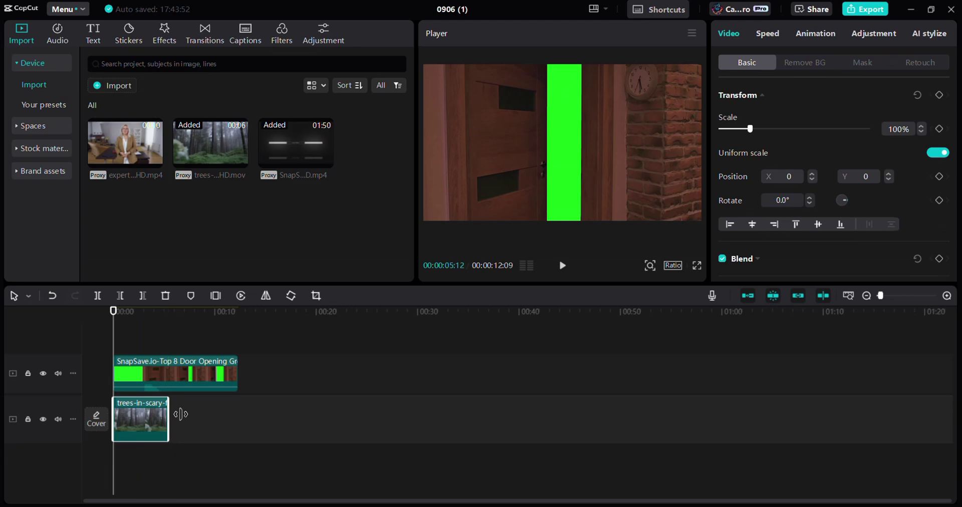
Apply Chroma key to the door clip, sampling the green inside the doorway at 00:00:09:00.
click(176, 359)
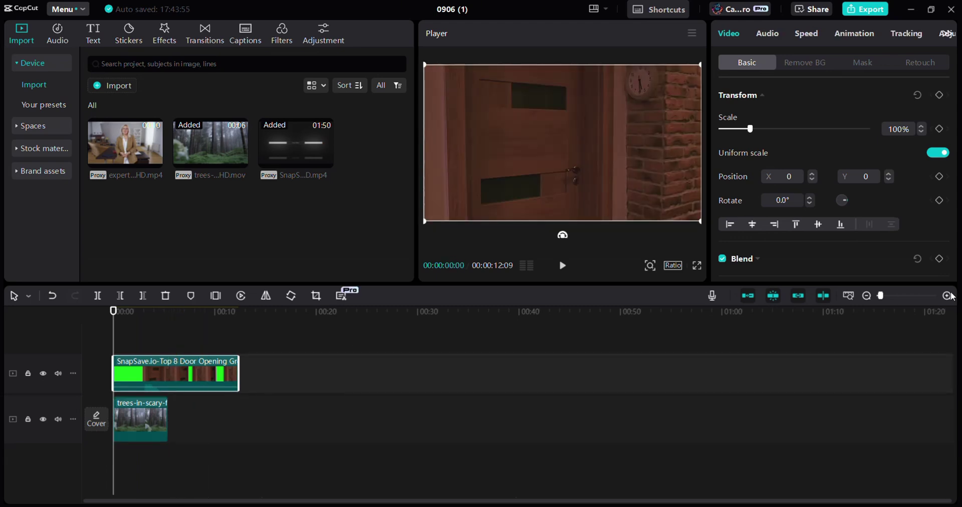
click(946, 296)
click(946, 296)
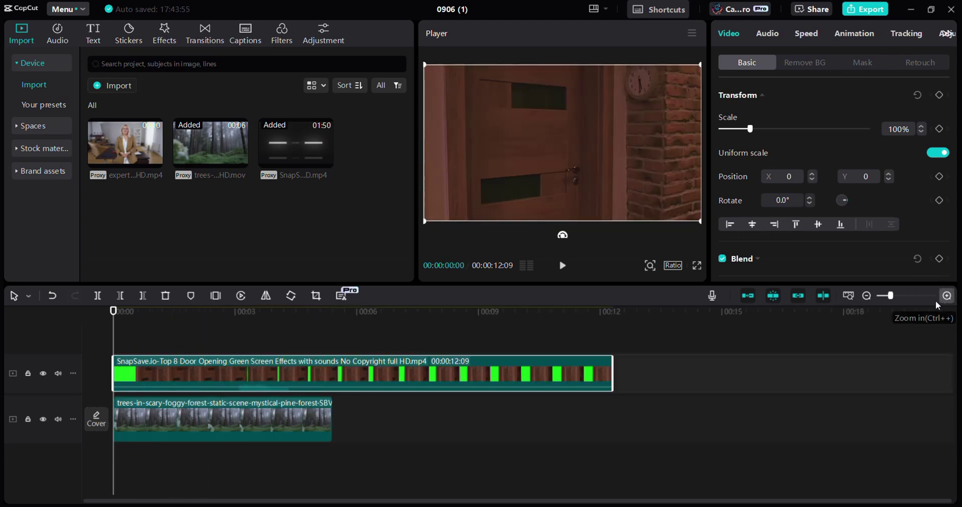
click(812, 62)
click(723, 222)
click(303, 345)
drag(317, 346, 479, 347)
click(479, 371)
click(767, 253)
click(543, 143)
scroll(782, 116, down, 2)
Open the door clip's HSL adjustment and select the green colour range.
click(856, 34)
click(803, 64)
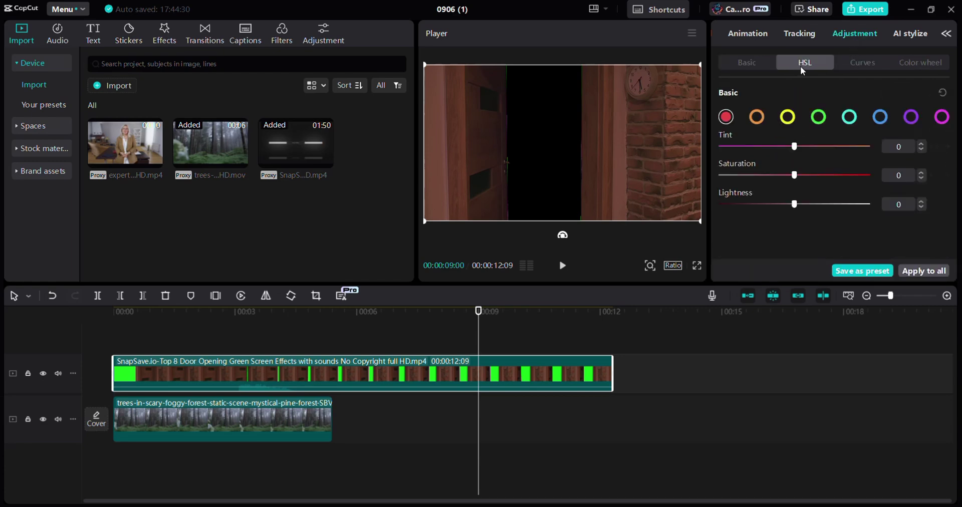
click(818, 121)
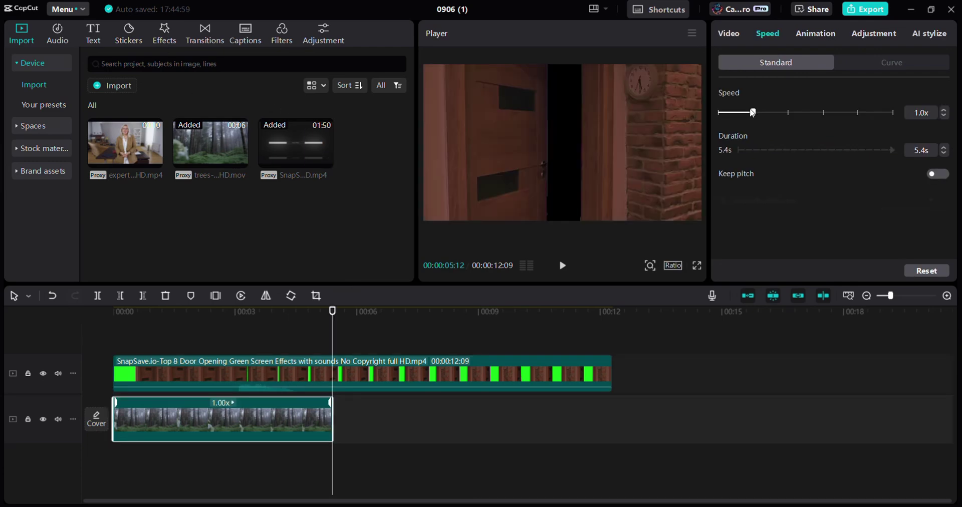
Slow the forest clip to 0.5x speed.
drag(752, 112, 737, 112)
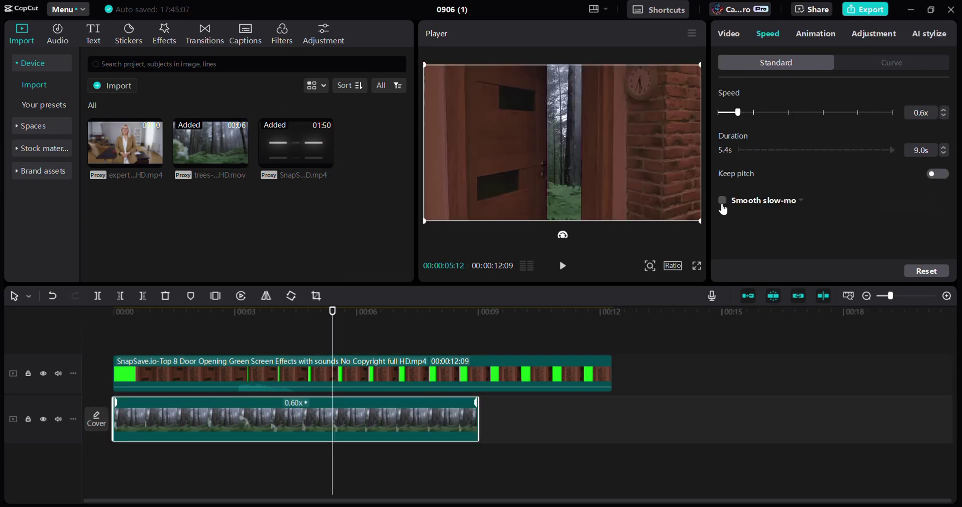
click(943, 117)
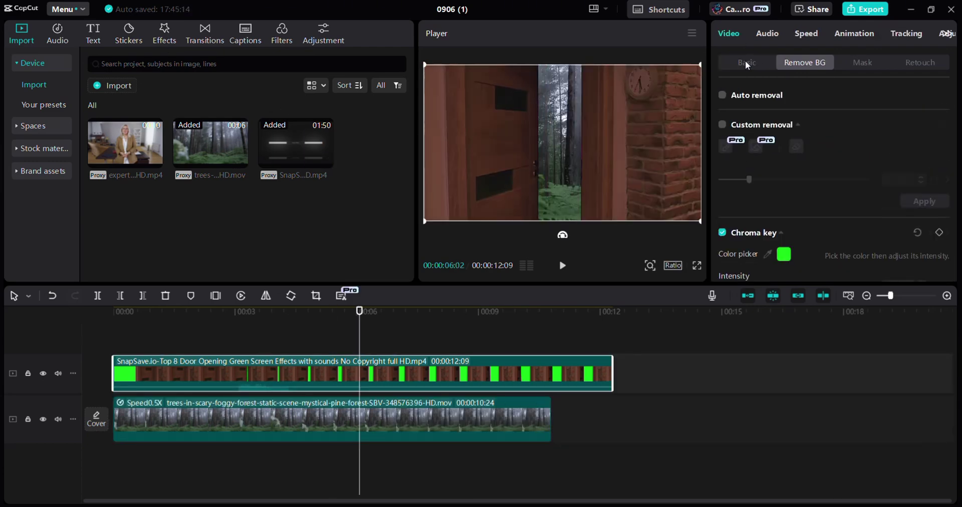
Keyframe the door clip's scale at 100% at 00:00:06:02 and 500% at 00:00:09:16, shifting the clip to X 637.
click(746, 64)
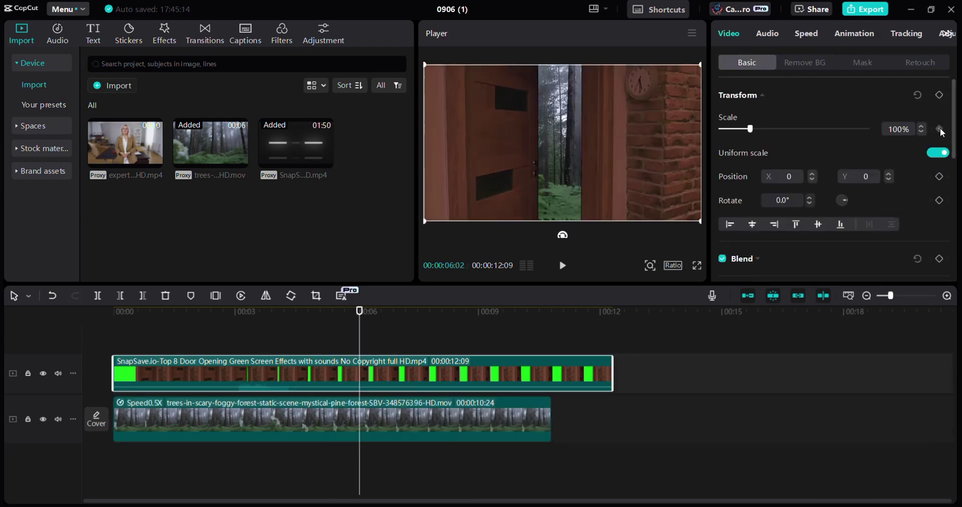
drag(360, 329, 500, 329)
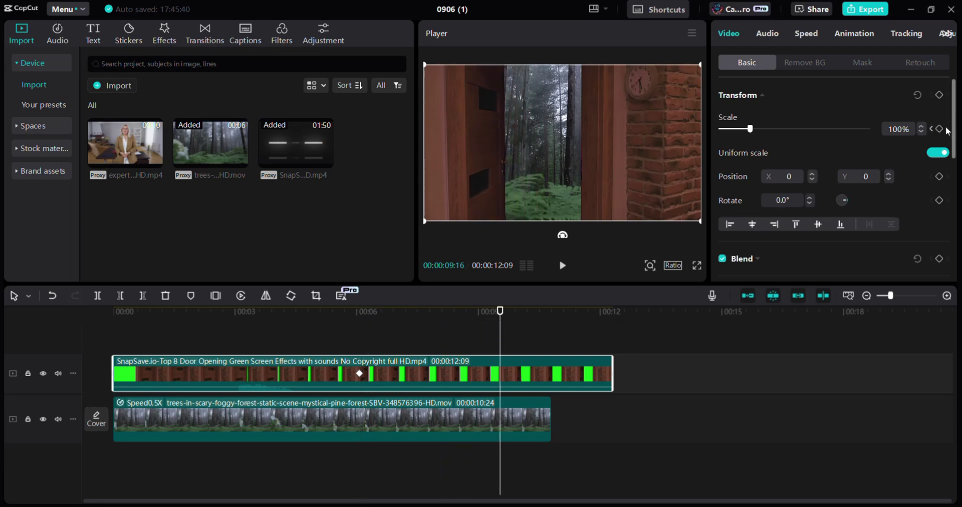
drag(750, 129, 903, 146)
drag(634, 145, 669, 141)
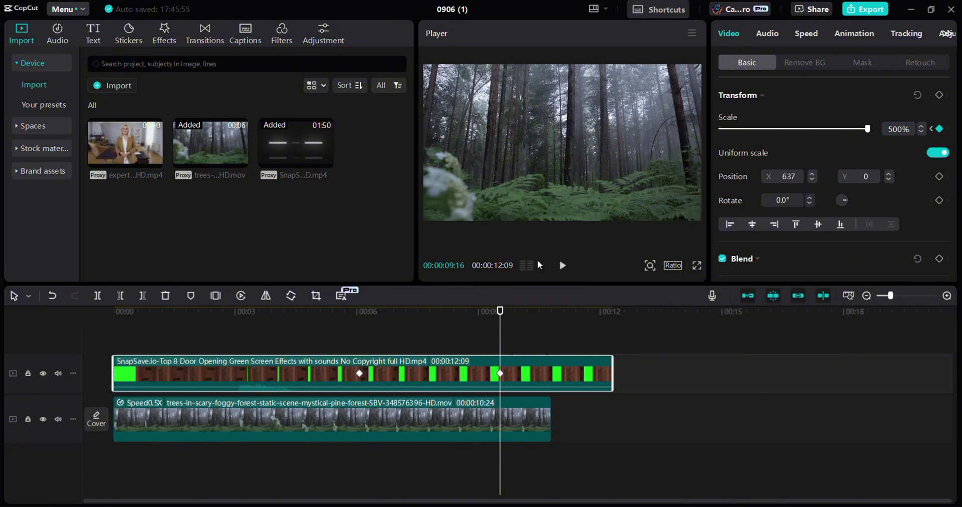
Keyframe the door clip's position at X 0 at 00:00:06:02 and shifted sideways at 00:00:09:16 to clear the doorway, and preview the zoom.
click(346, 341)
click(359, 340)
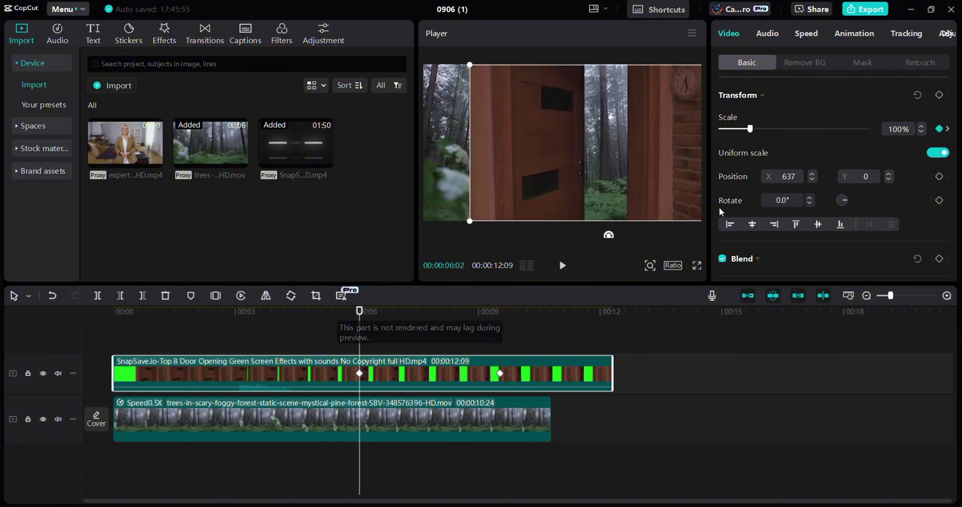
click(941, 178)
drag(640, 182, 602, 182)
drag(359, 333, 504, 330)
click(500, 373)
drag(578, 141, 624, 139)
click(360, 339)
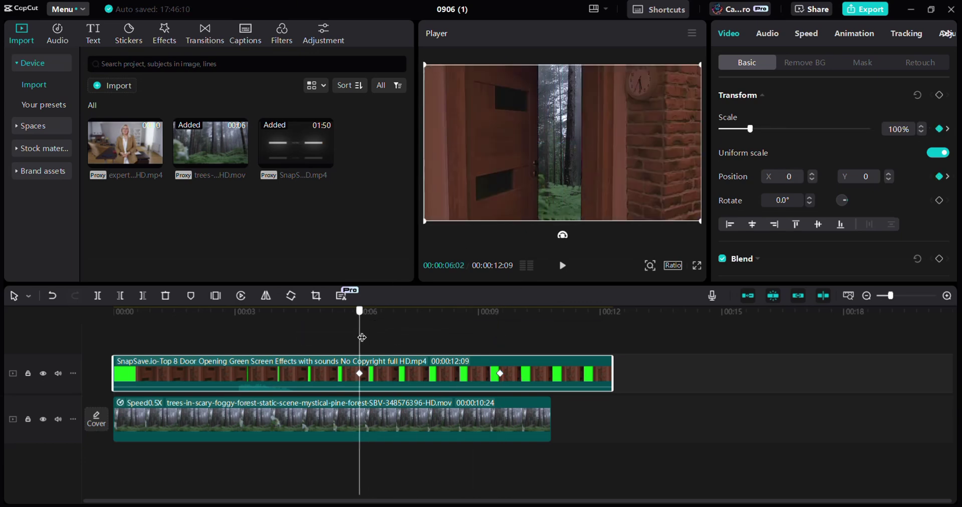
click(563, 266)
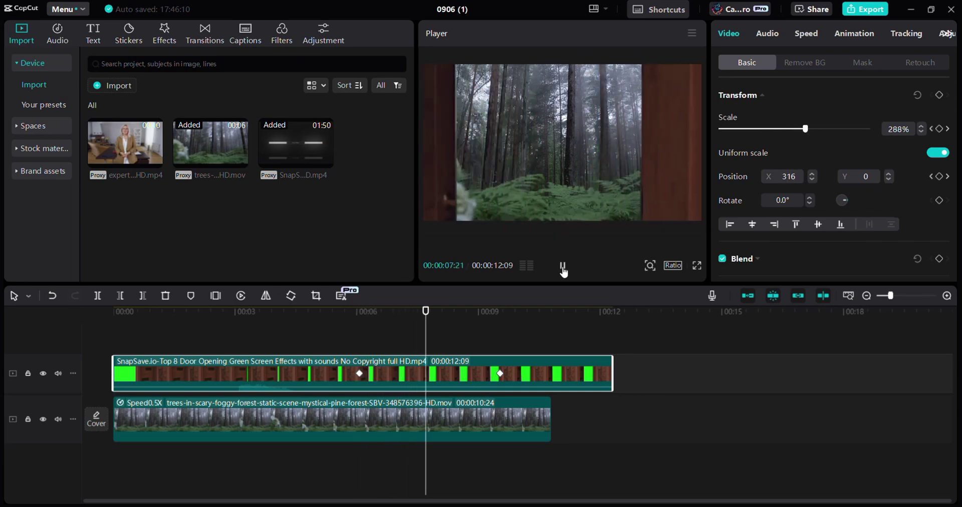
click(563, 266)
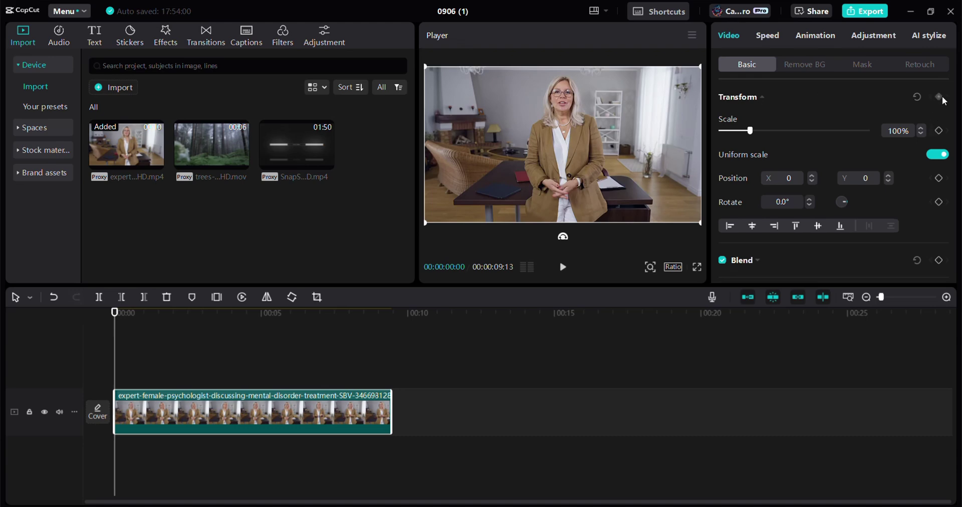
Scale the psychologist video to 145%, keyframe a pan from X 873, Y -489 at the start to X -873 at 00:00:02:22, and preview it.
drag(627, 288, 617, 288)
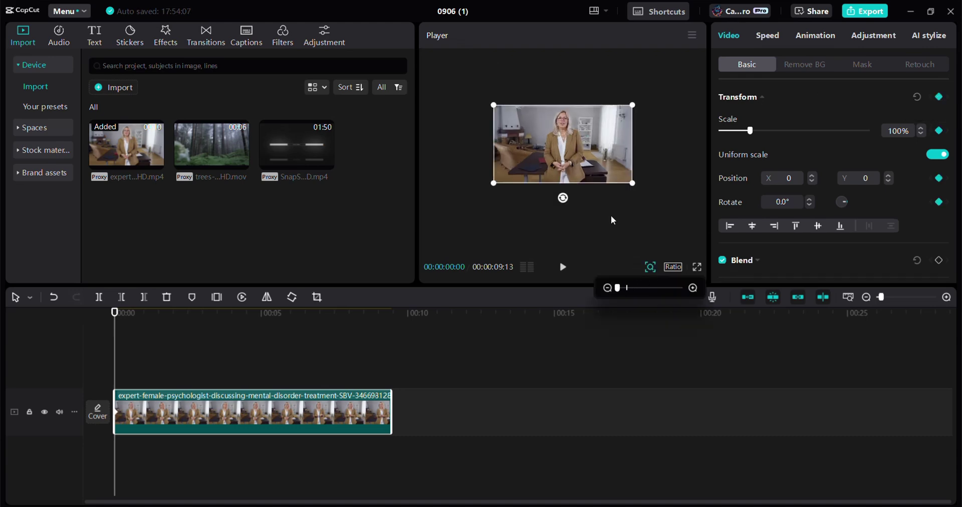
drag(634, 187, 695, 219)
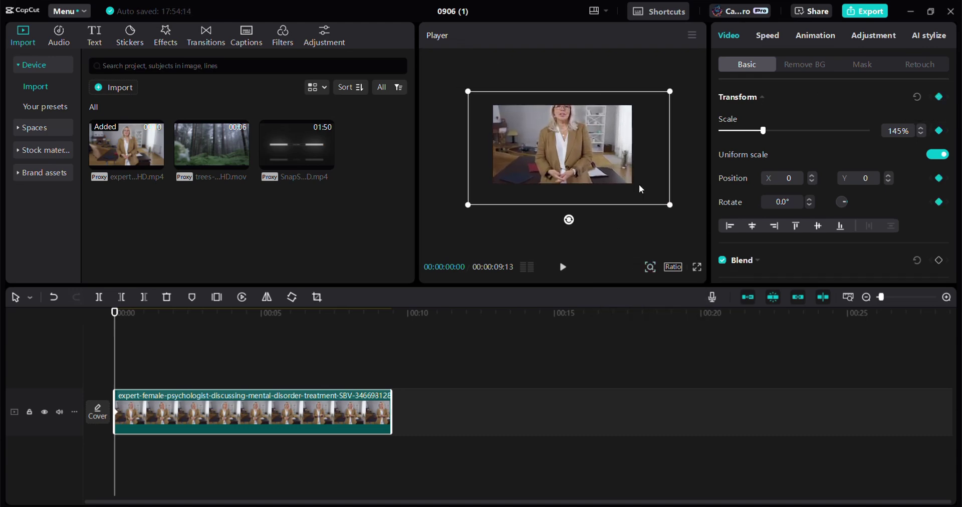
drag(114, 353, 190, 353)
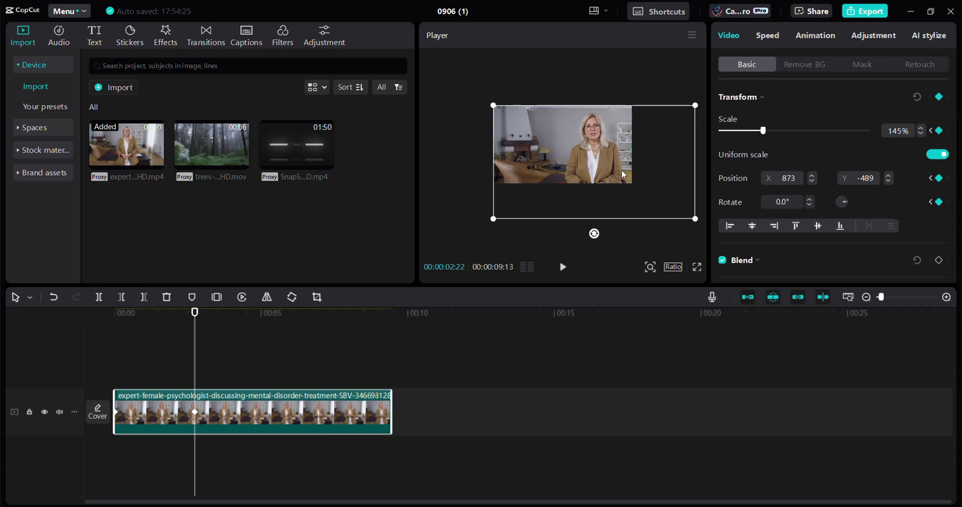
click(101, 358)
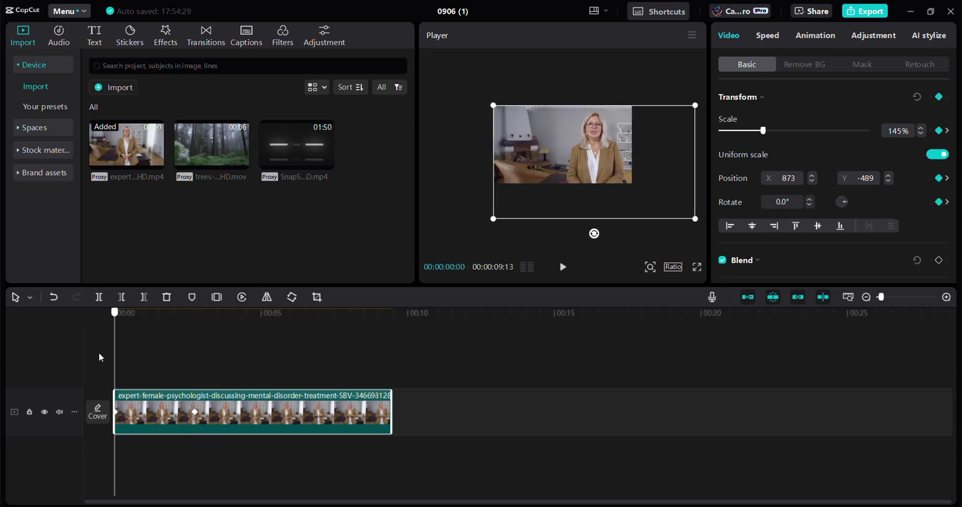
click(562, 269)
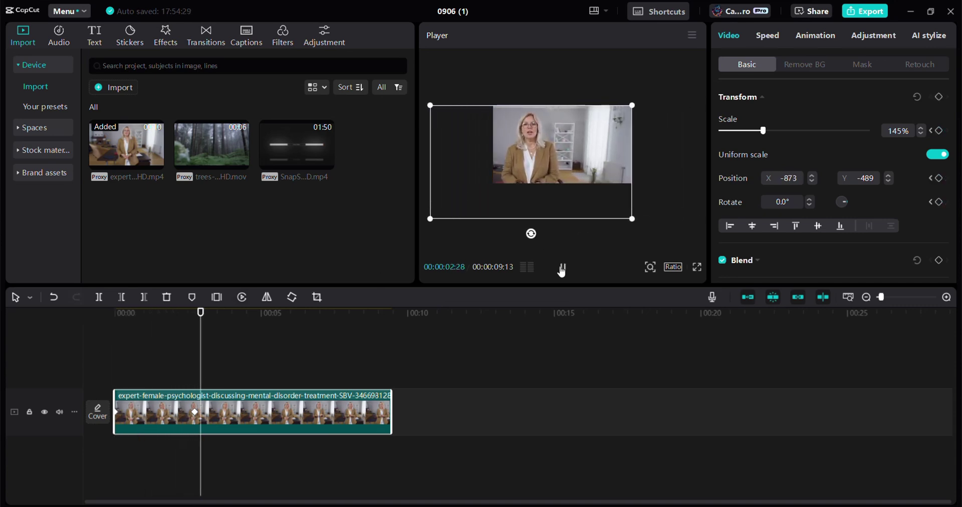
click(560, 271)
Keyframe the psychologist video to pan back towards the centre before five seconds and return to 100% at X 0, Y 0 just past seven seconds.
click(232, 363)
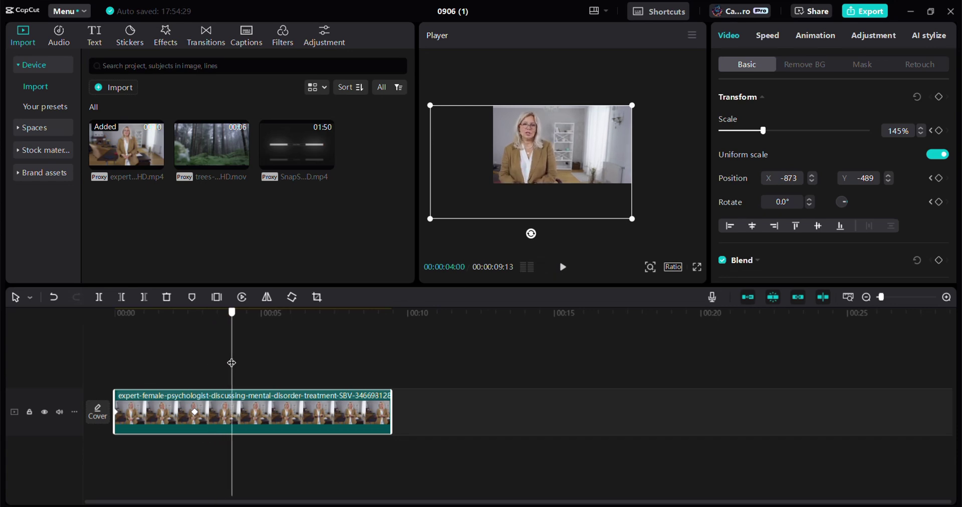
drag(519, 171, 551, 168)
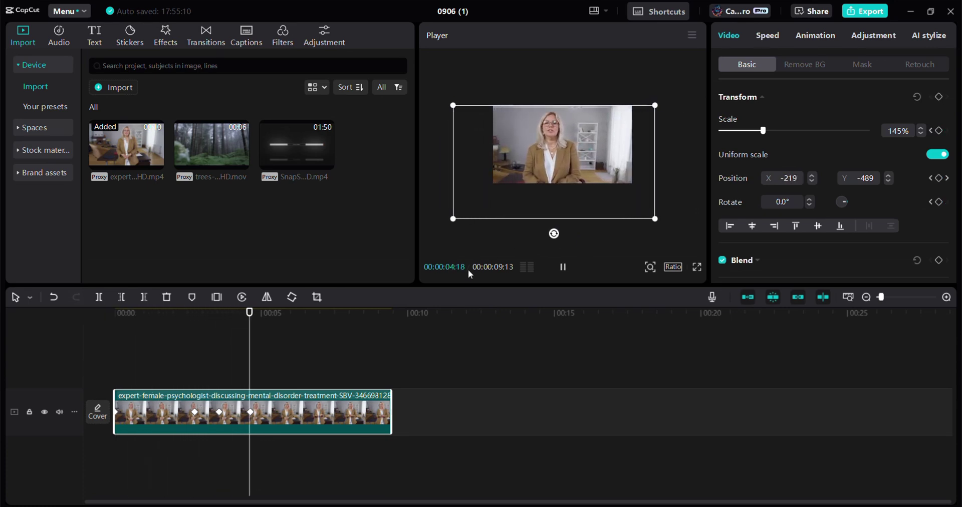
click(299, 377)
drag(299, 377, 328, 366)
drag(658, 219, 626, 202)
drag(580, 162, 590, 146)
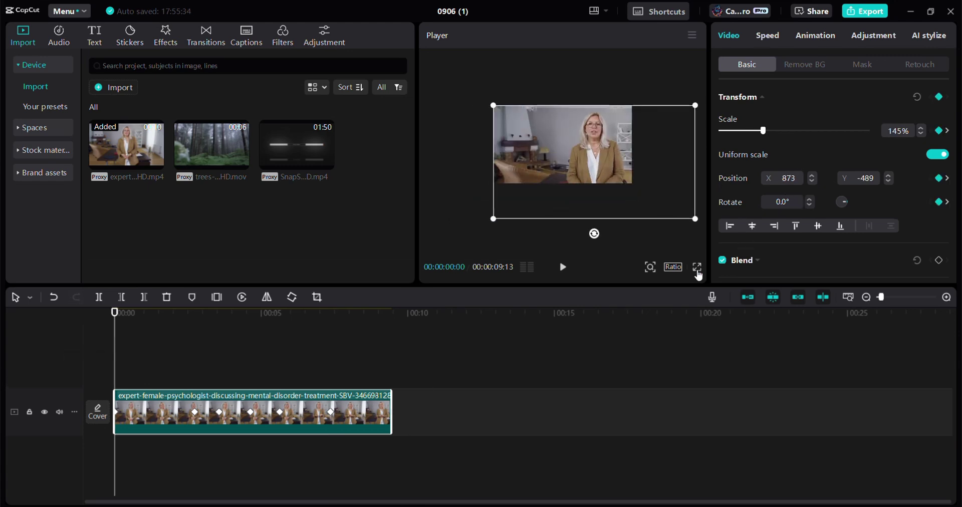
Play the psychologist video's camera moves in full screen and leave the full-screen view.
click(697, 267)
key(space)
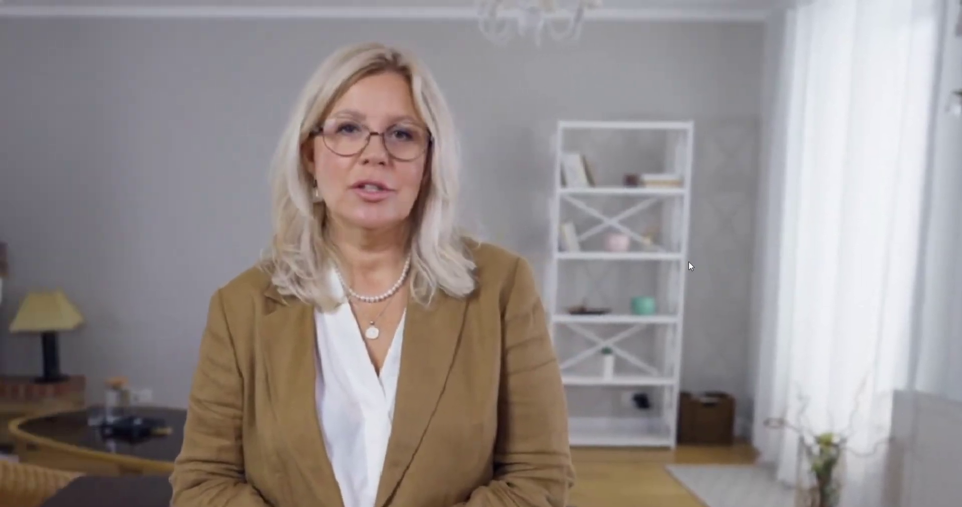
key(space)
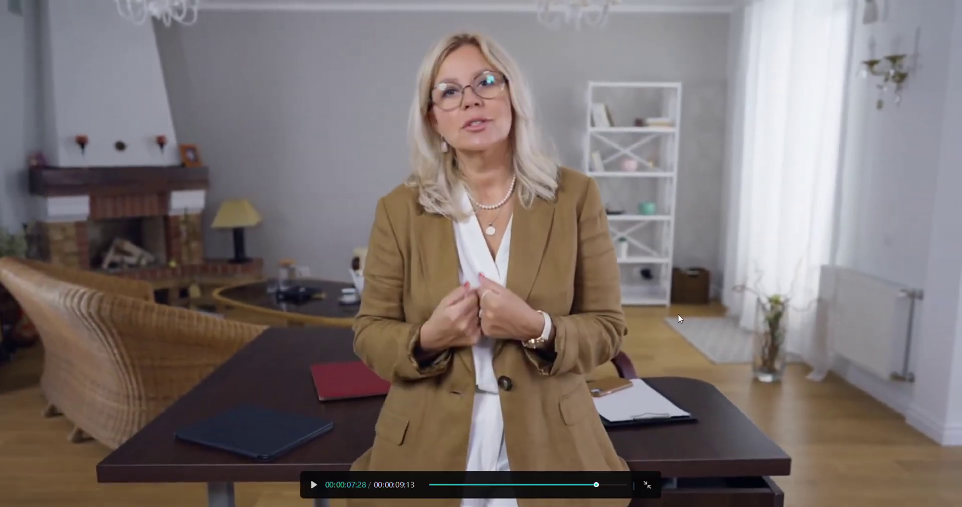
click(647, 485)
Open the psychologist video's scale keyframe graph, smooth the curve at the keyframe before the final zoom-out, and hide the keyframe tracks.
drag(348, 369, 336, 367)
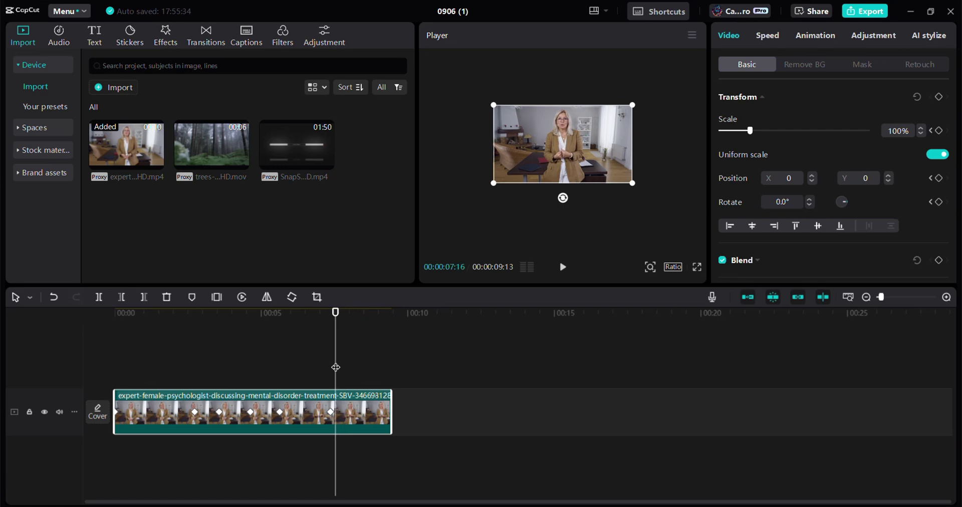
key(alt+k)
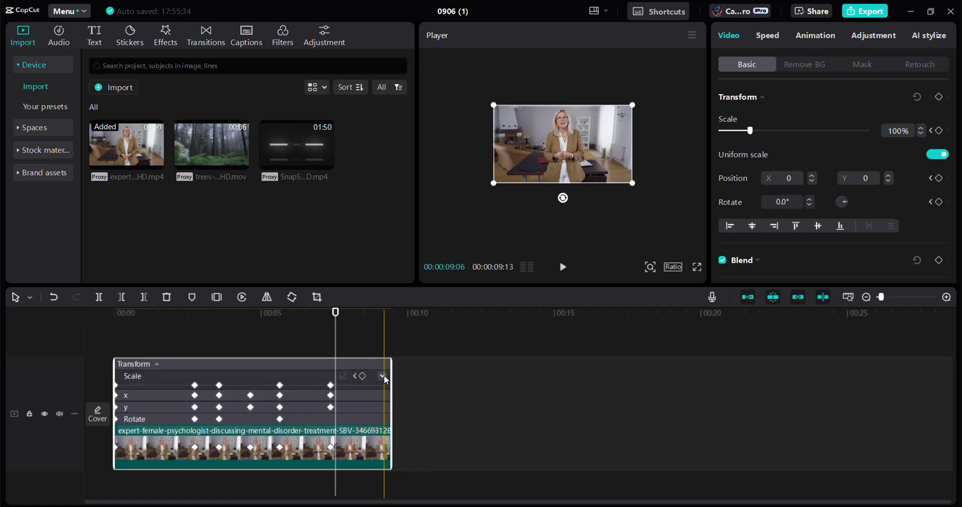
click(383, 373)
click(280, 373)
click(253, 349)
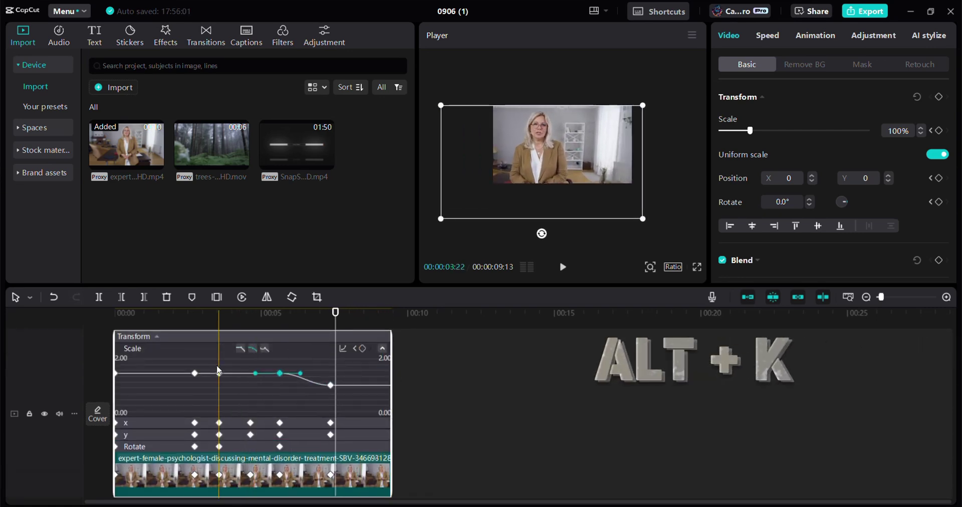
key(alt+k)
Preview the smoothed psychologist animation from the start in full screen.
click(118, 352)
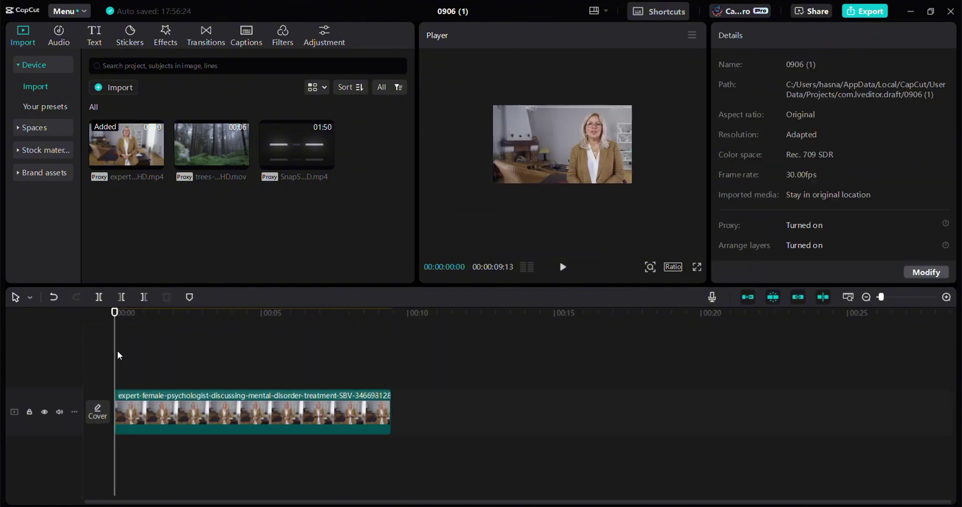
key(space)
click(697, 267)
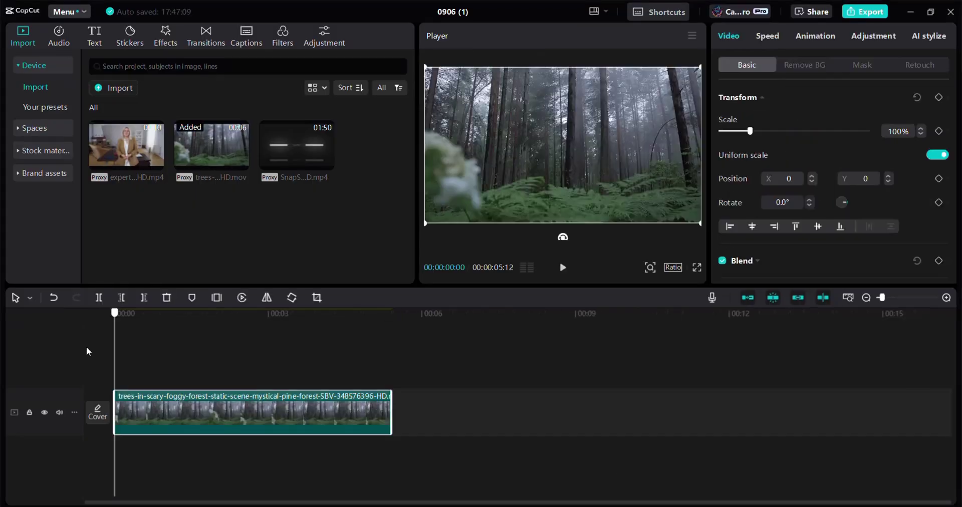
Add Saturation and Exposure adjustment keyframes at their default value of 0 at the very start of the forest clip.
drag(175, 353, 277, 353)
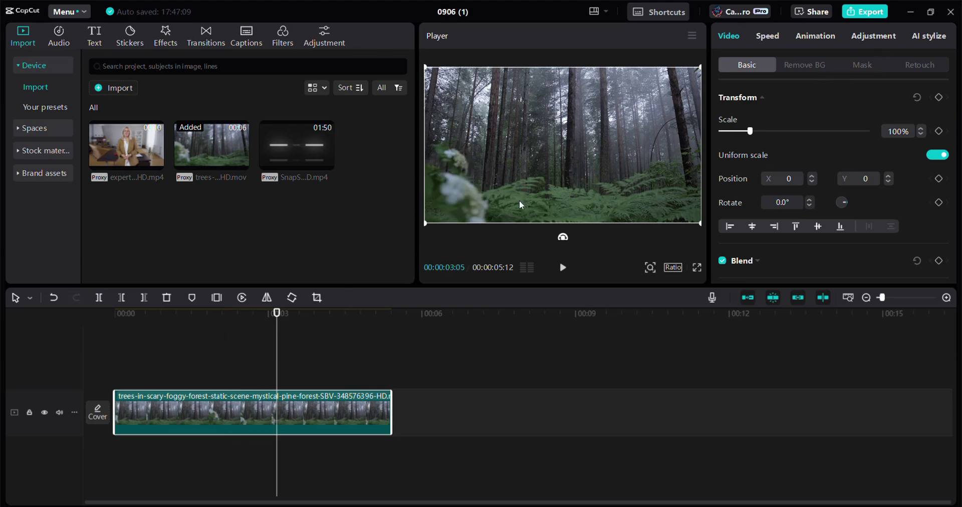
click(873, 36)
click(746, 65)
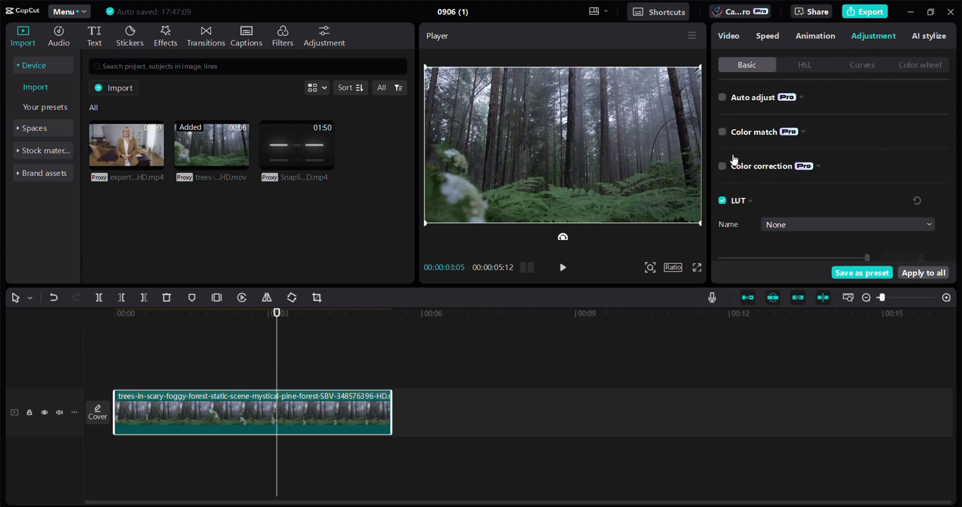
scroll(878, 173, down, 5)
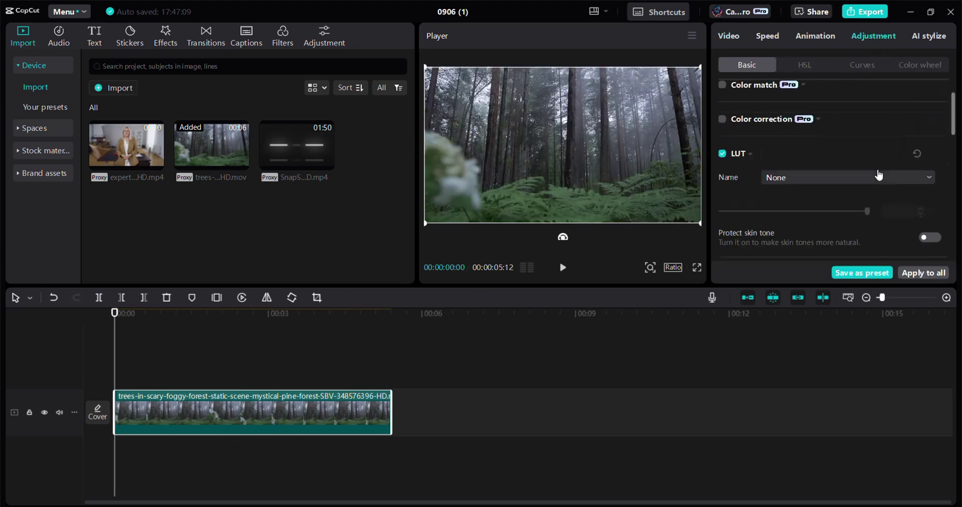
click(938, 169)
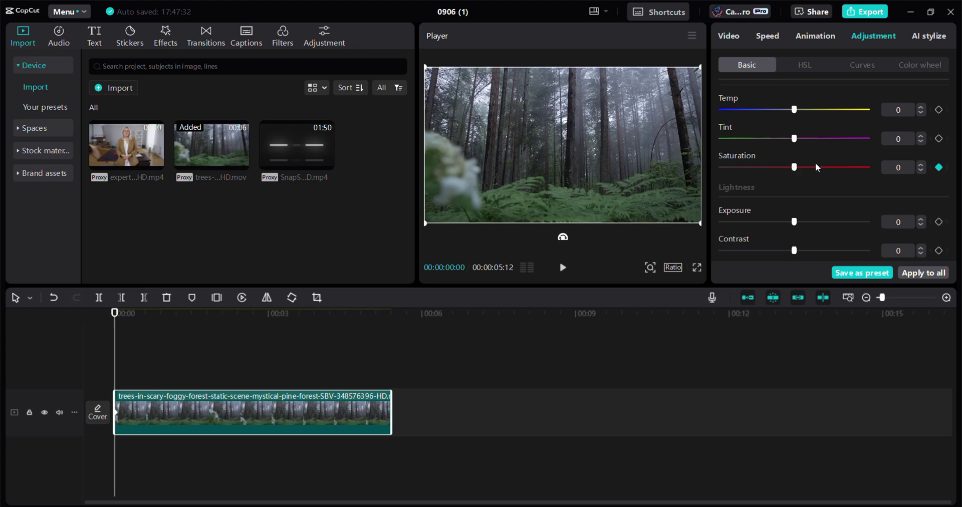
scroll(742, 176, down, 1)
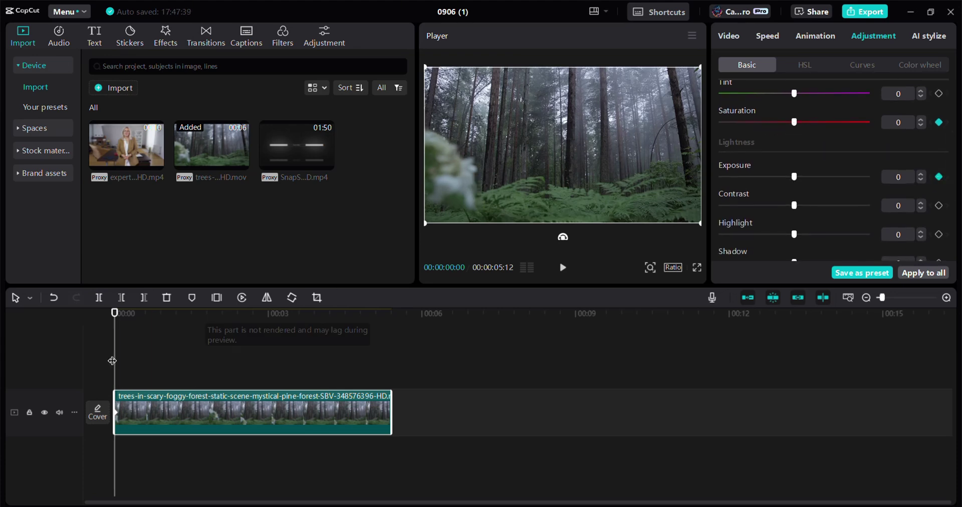
Keyframe the forest clip's saturation down to -50 at 00:00:02:11 and play back the fade to black and white.
click(236, 357)
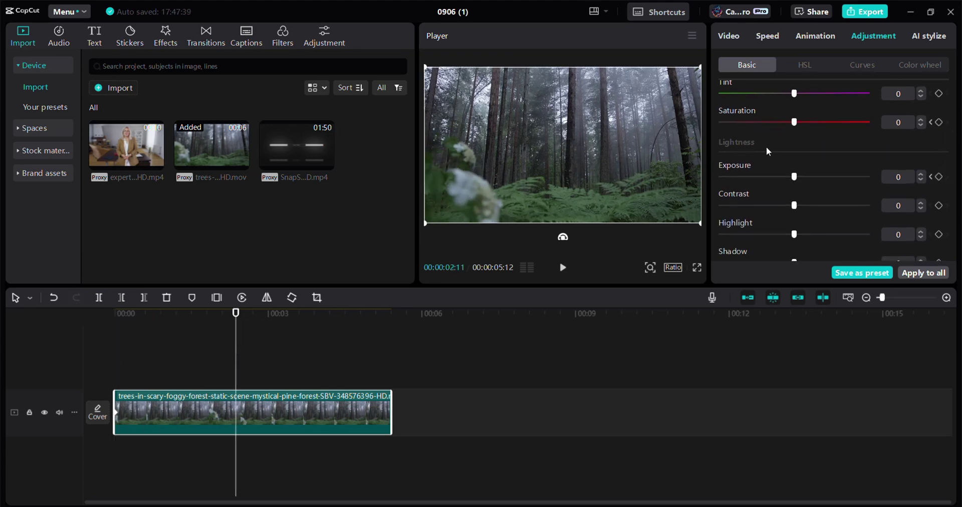
drag(784, 122, 752, 123)
click(562, 267)
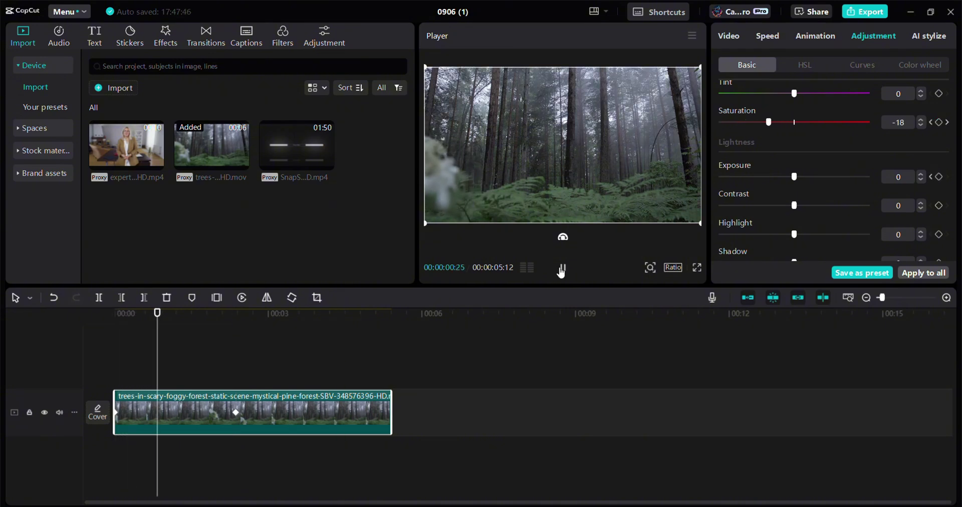
click(561, 270)
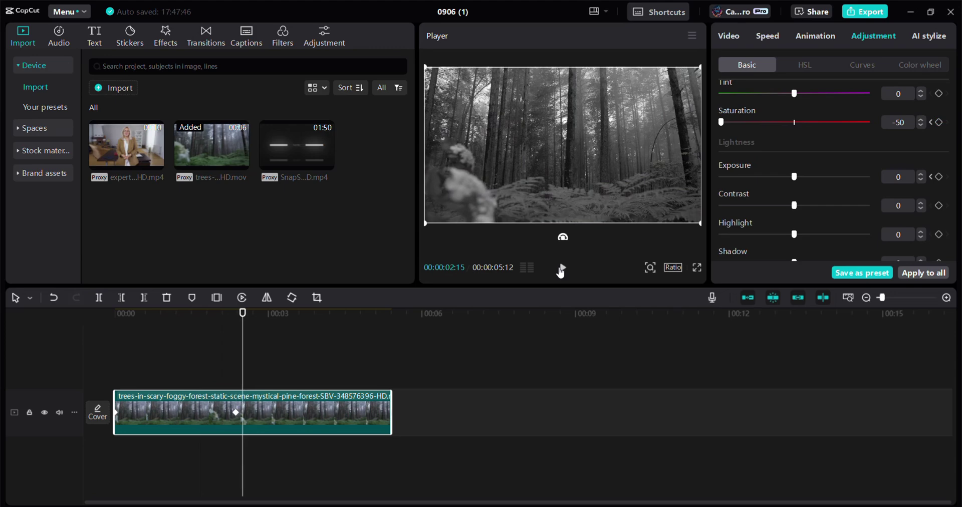
Keyframe the forest clip's exposure down to -27 at 00:00:04:26 and preview the combined color and light change from the start.
drag(236, 374, 346, 371)
drag(789, 177, 763, 176)
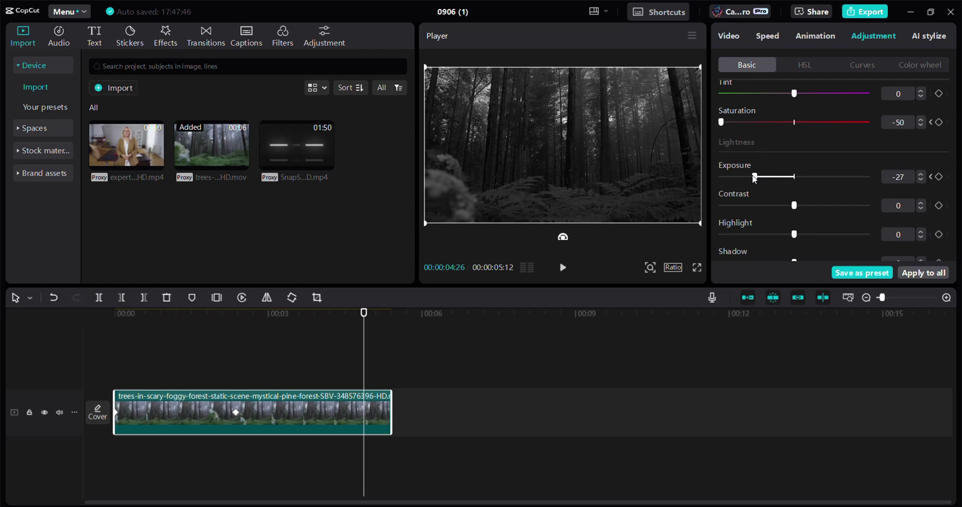
drag(363, 363, 44, 369)
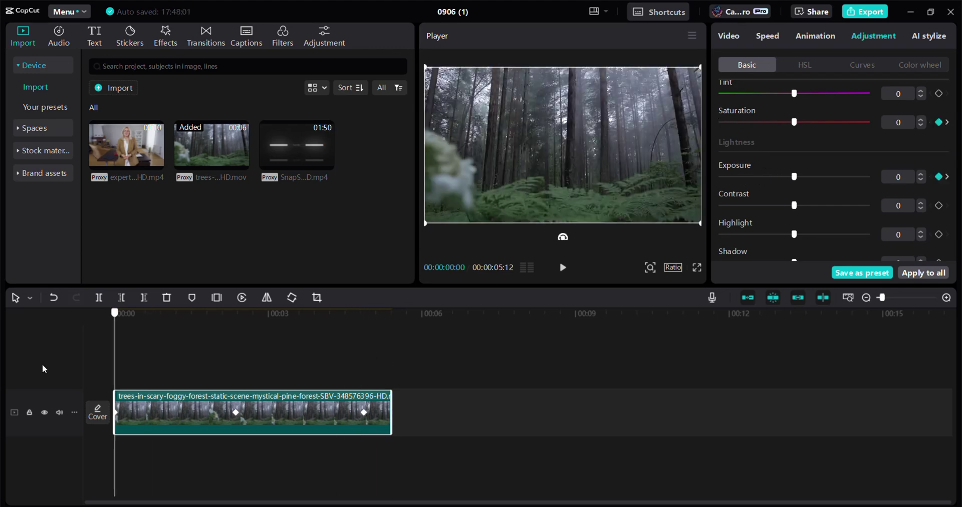
click(563, 267)
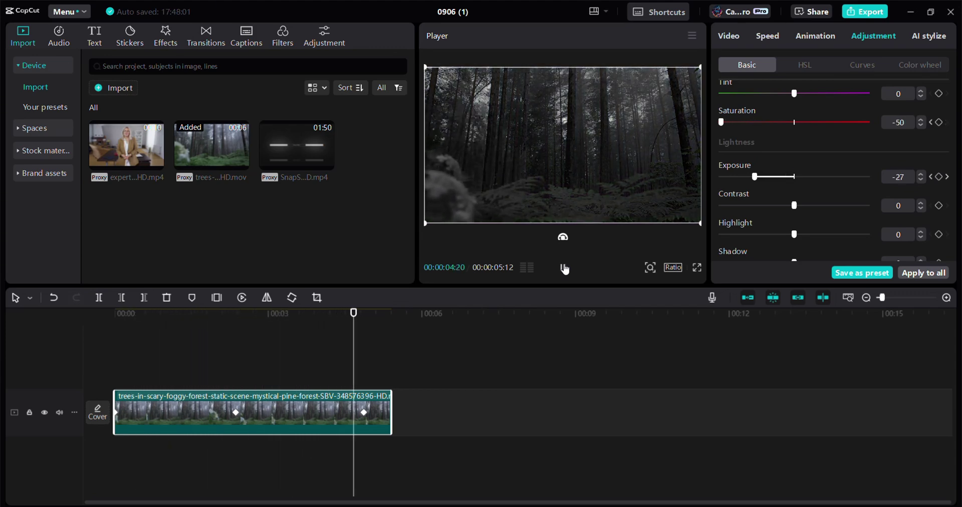
click(242, 370)
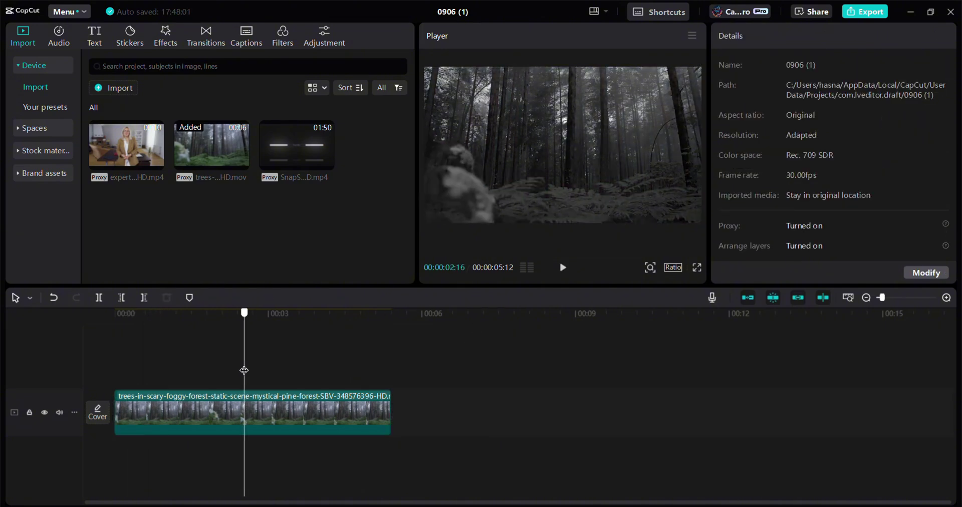